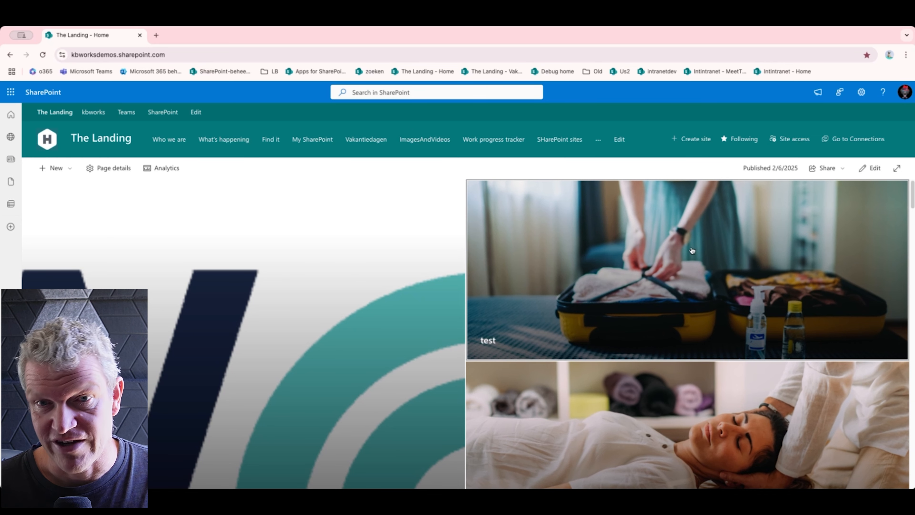
# Open the Landing home page for editing in expanded view and switch its Hero web part to the Carousel layout
pyautogui.click(868, 175)
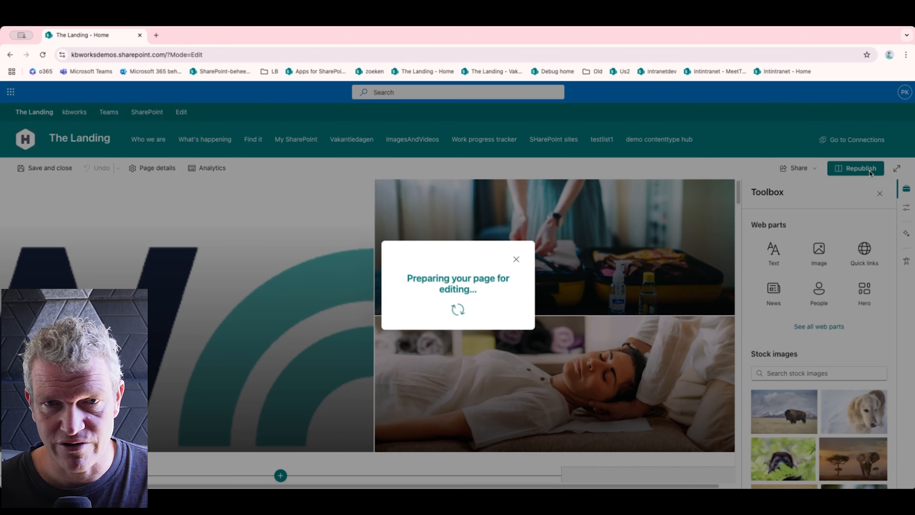
pyautogui.click(897, 168)
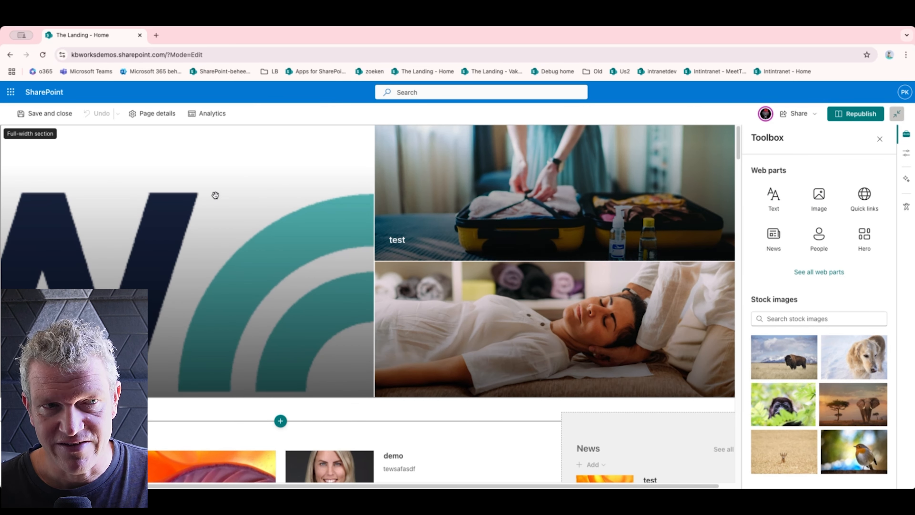
pyautogui.click(191, 215)
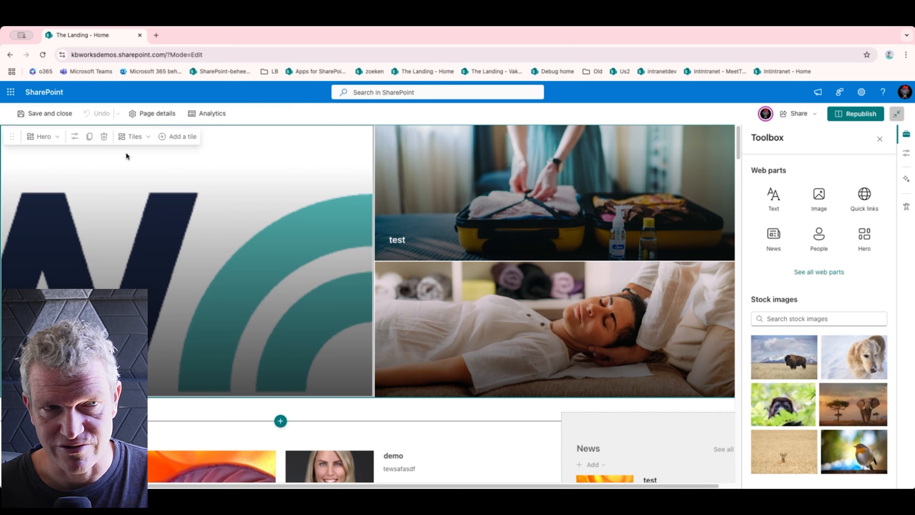
pyautogui.click(135, 137)
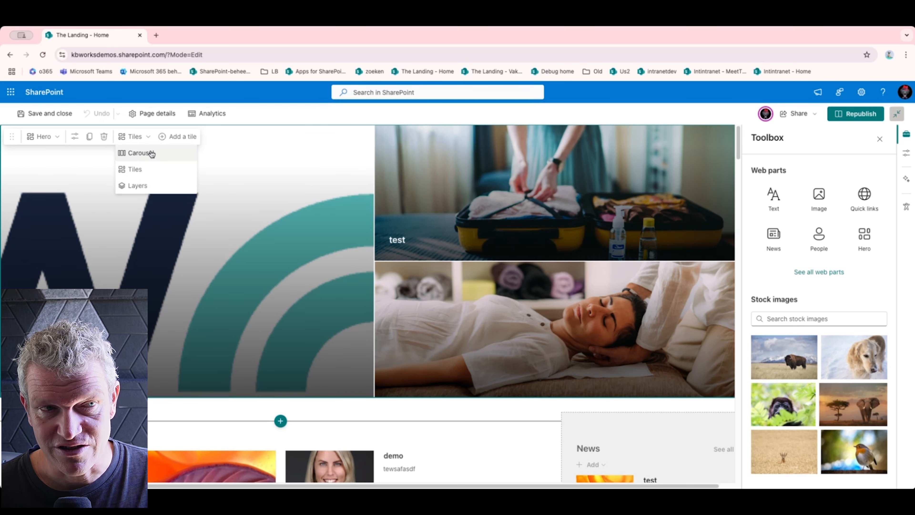
pyautogui.click(151, 154)
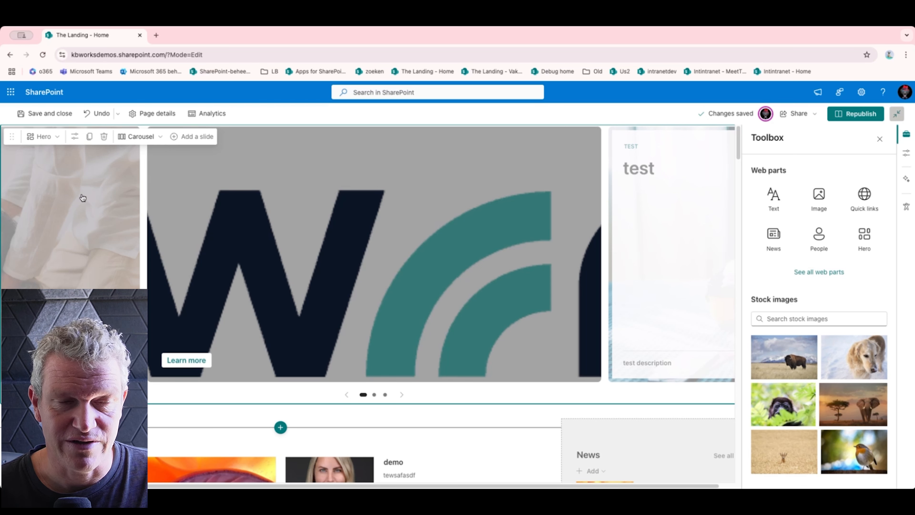
# Add a fourth slide to the Hero carousel, using the stock image of the red suspension bridge in fog
pyautogui.click(75, 137)
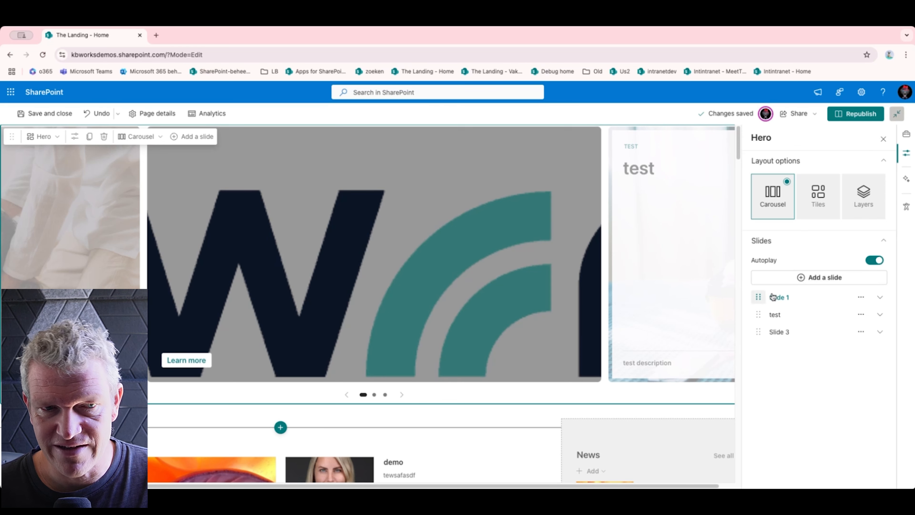
pyautogui.click(797, 278)
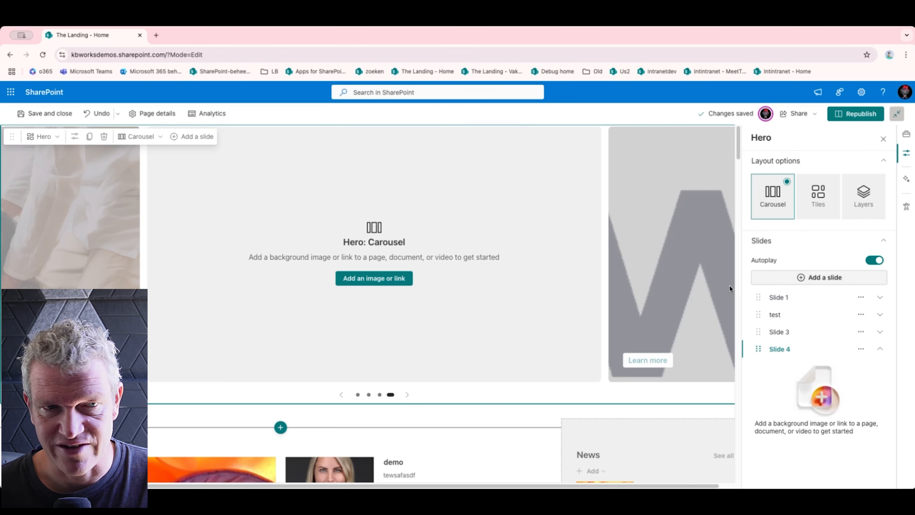
pyautogui.click(366, 281)
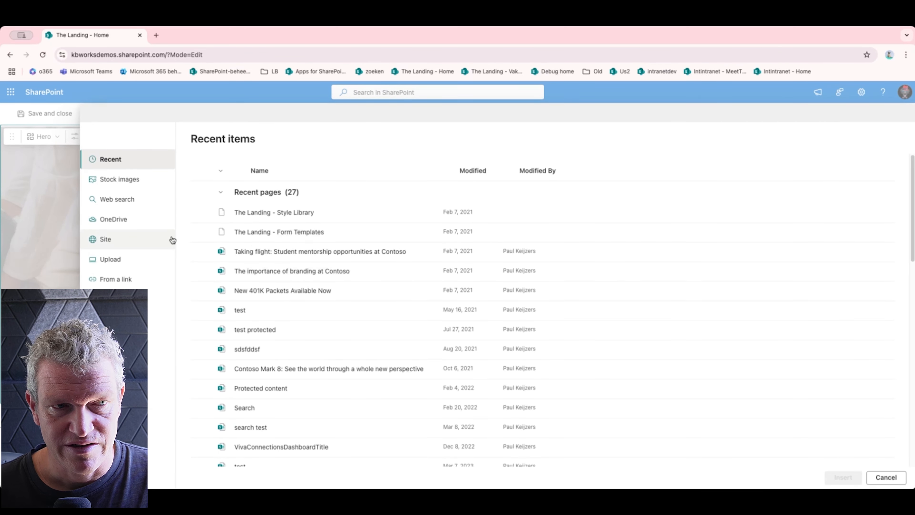
pyautogui.click(119, 183)
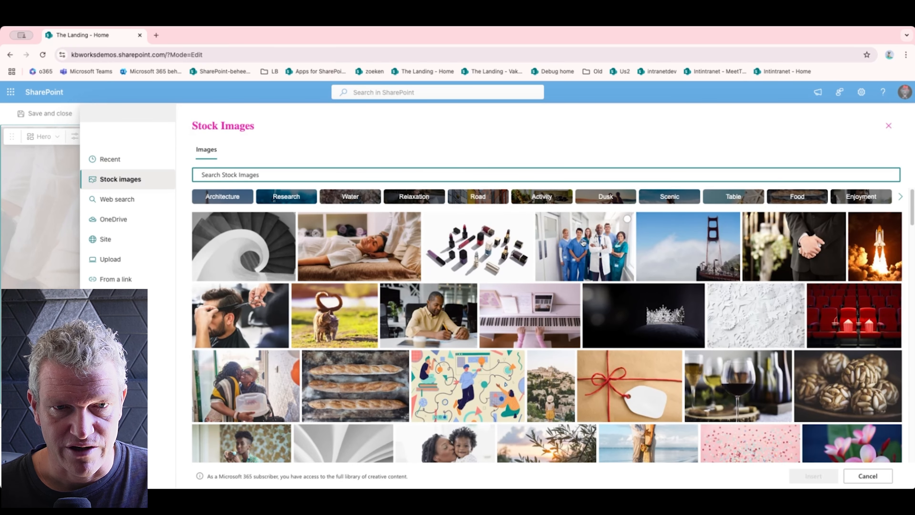
pyautogui.click(683, 244)
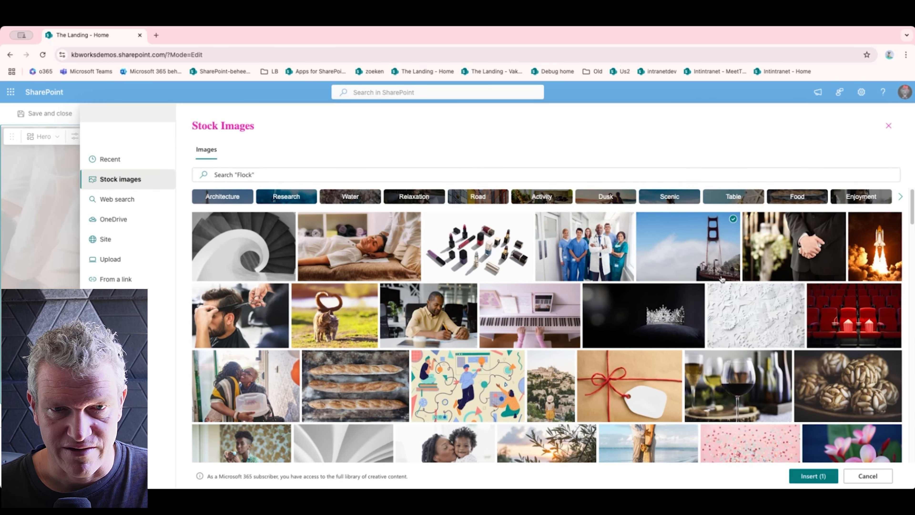
pyautogui.click(806, 477)
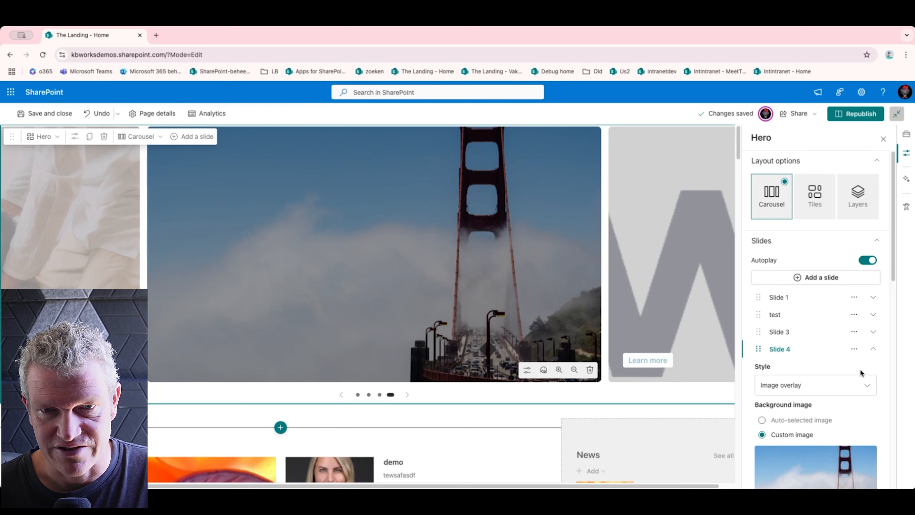
# Try the Text block style on the bridge slide, and settle on the Diagonal split style
pyautogui.scroll(-2, 858, 377)
pyautogui.click(848, 357)
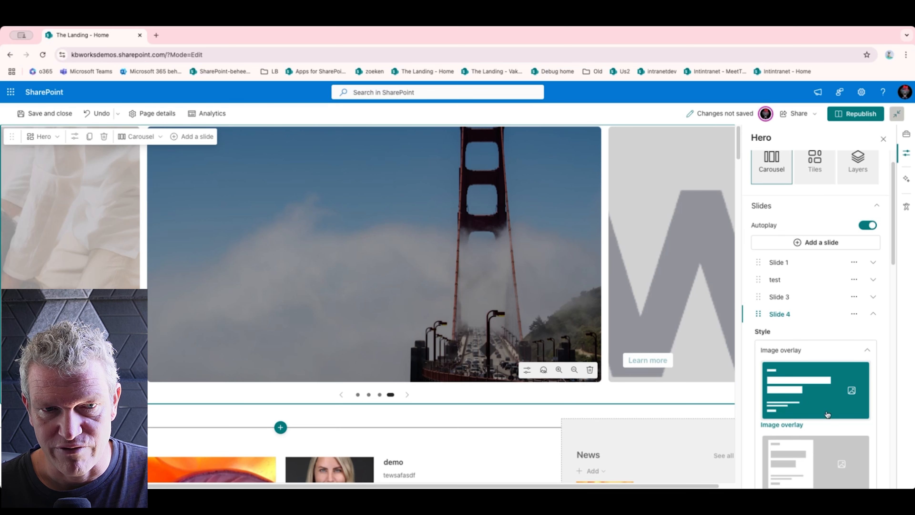
pyautogui.scroll(-2, 826, 418)
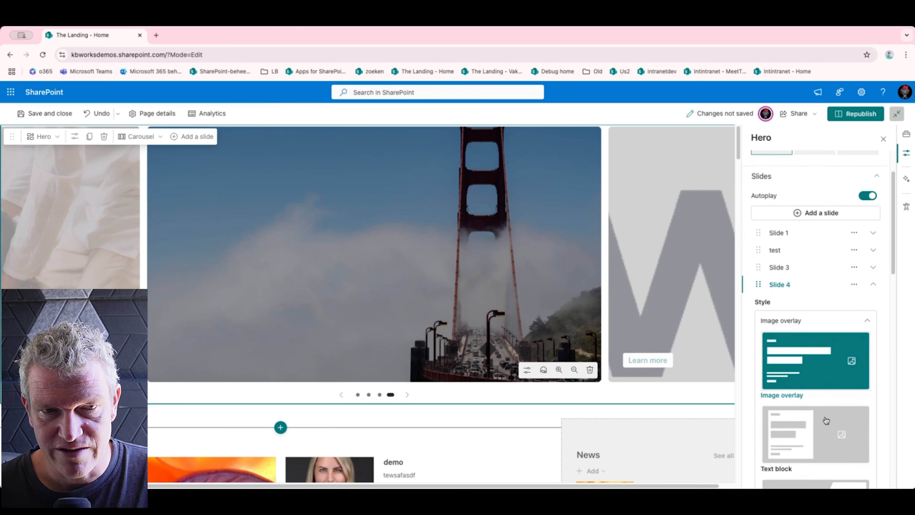
pyautogui.click(826, 420)
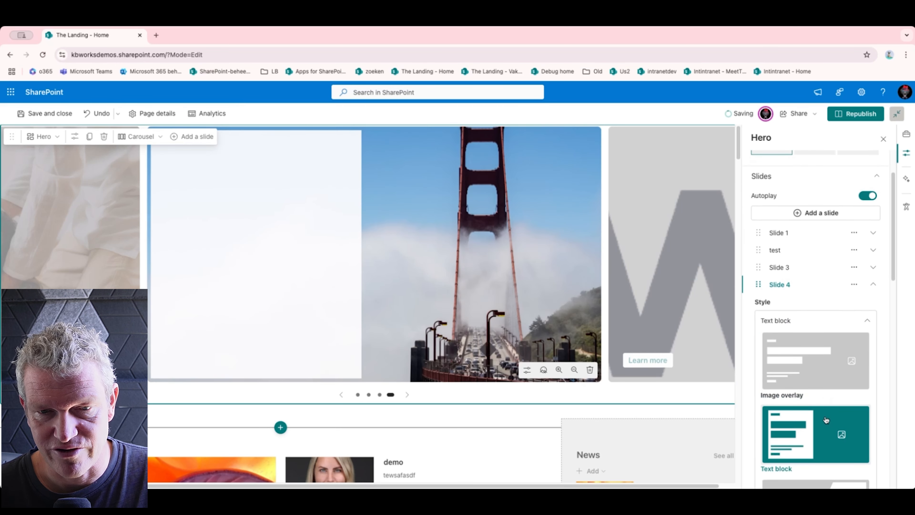
pyautogui.scroll(-5, 826, 419)
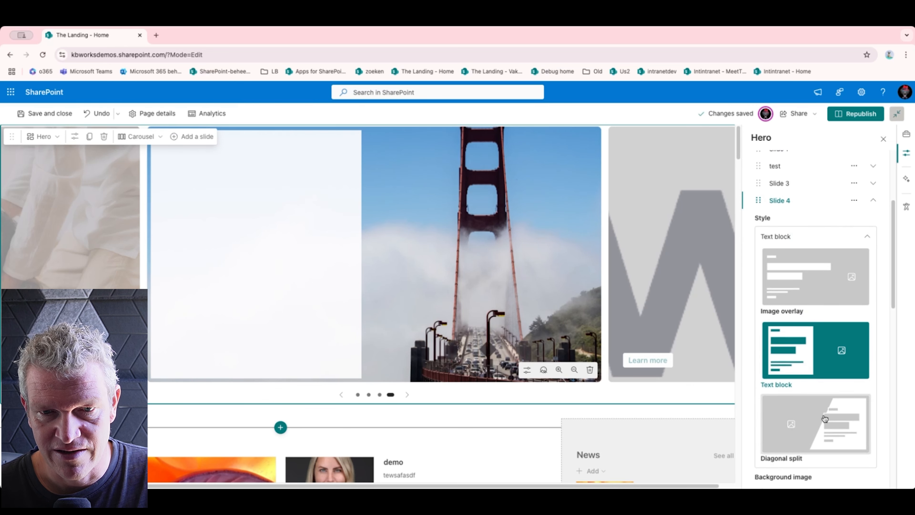
pyautogui.click(825, 418)
# Enter "demo of carousel" as the bridge slide's topic and "Demo" as its header
pyautogui.scroll(-4, 826, 411)
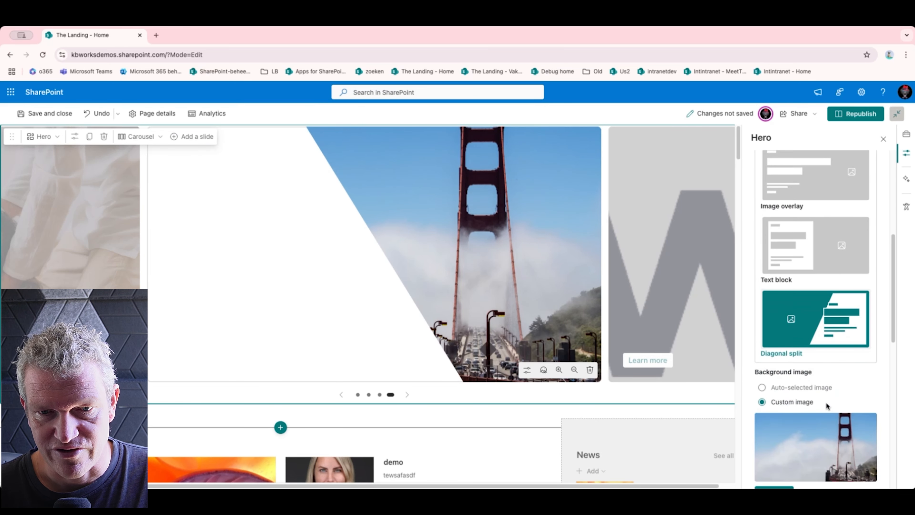
pyautogui.scroll(-5, 826, 402)
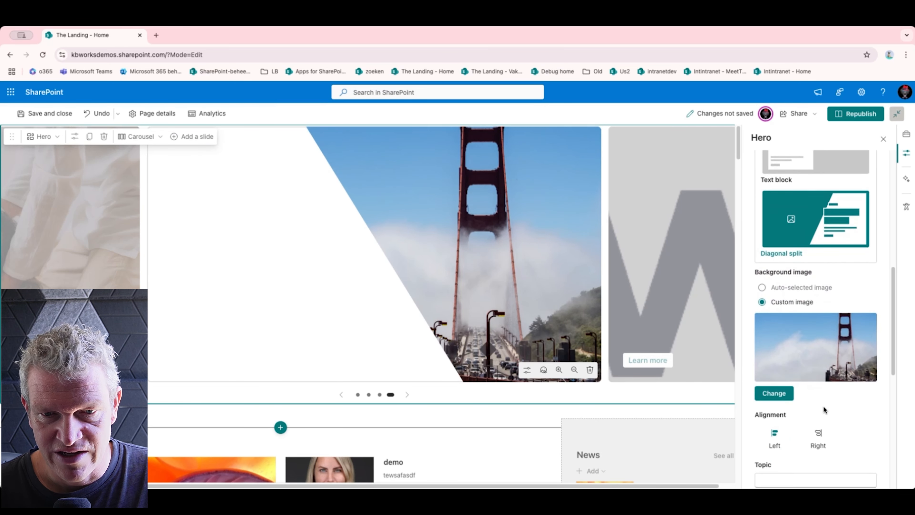
pyautogui.scroll(-4, 819, 409)
pyautogui.click(799, 414)
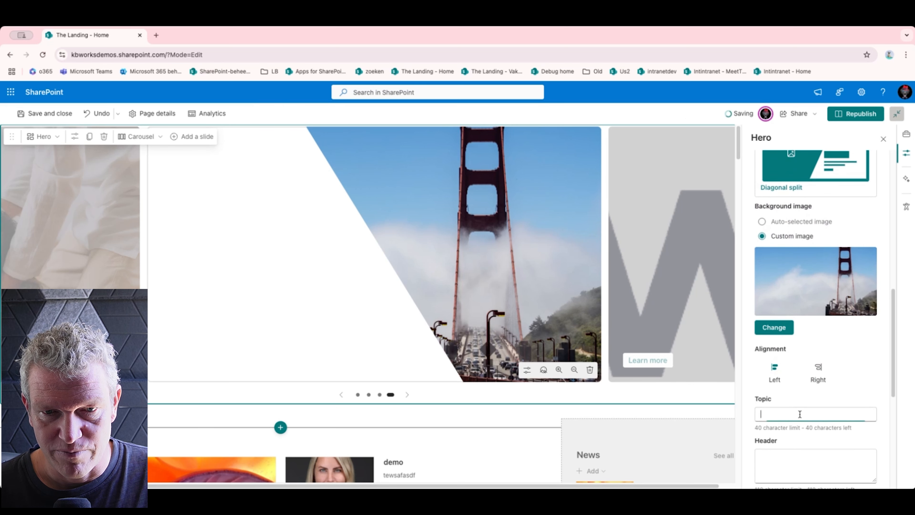
pyautogui.write('de')
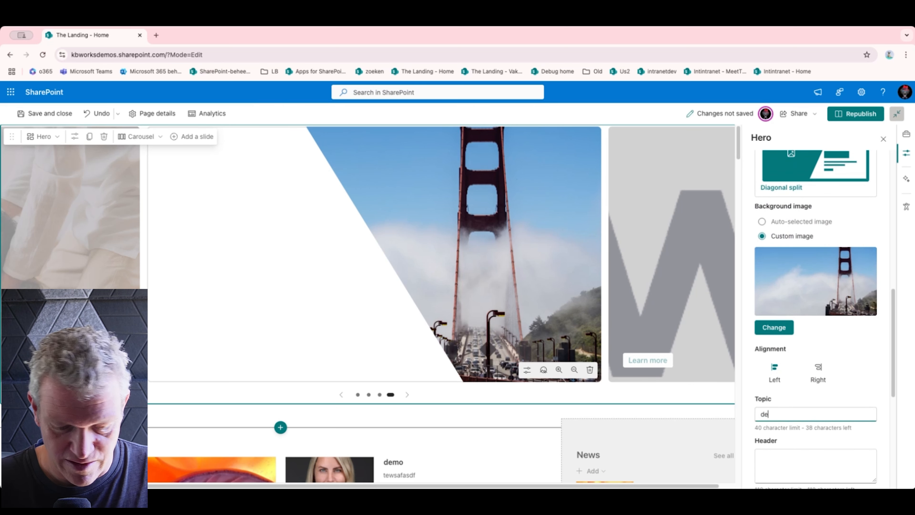
pyautogui.write('mo of carousel')
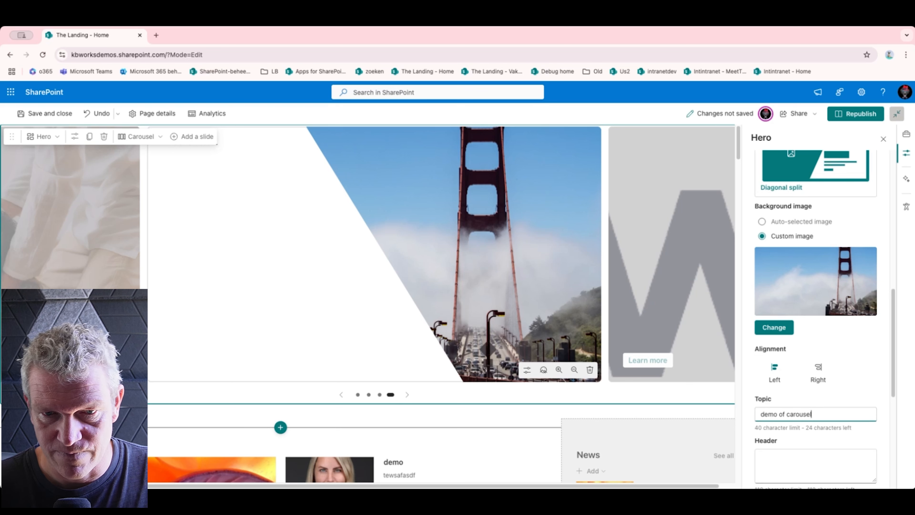
pyautogui.click(819, 471)
pyautogui.write('Dek')
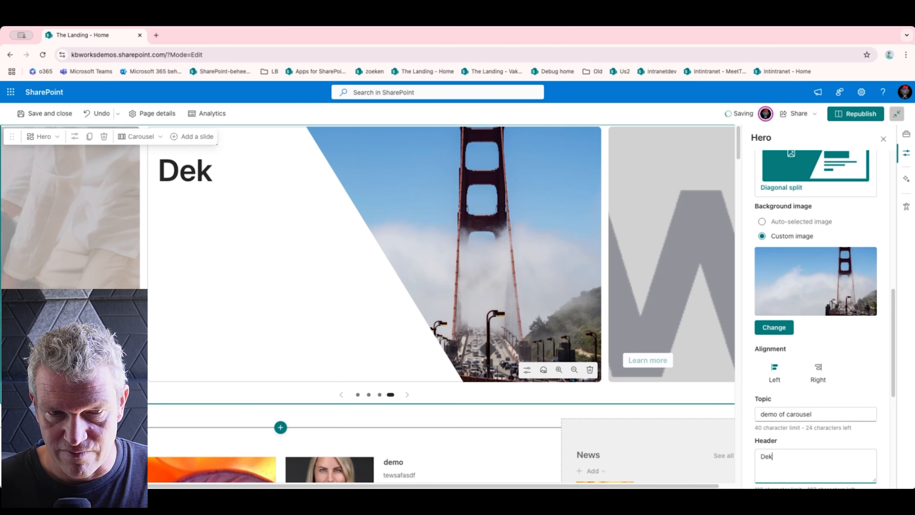
pyautogui.press('BackSpace')
pyautogui.write('mo')
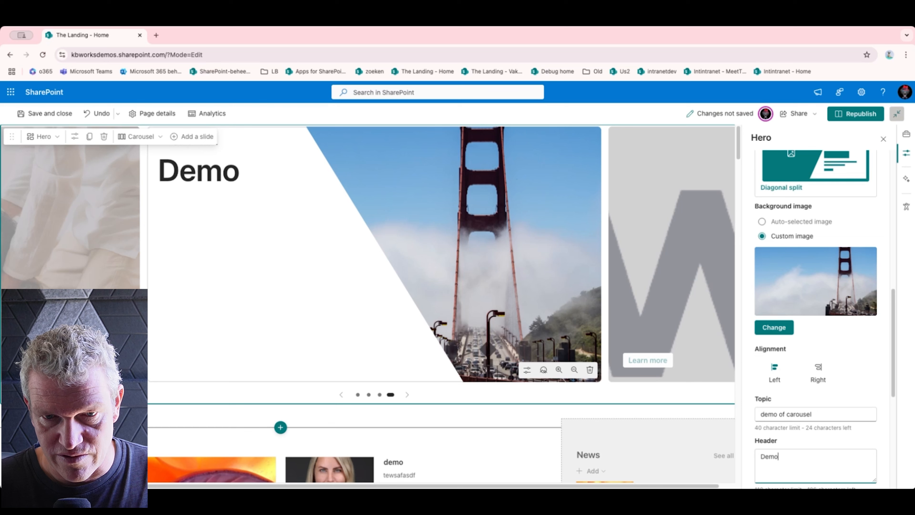
# Enter "demo carousel" as the bridge slide's description
pyautogui.scroll(-5, 802, 427)
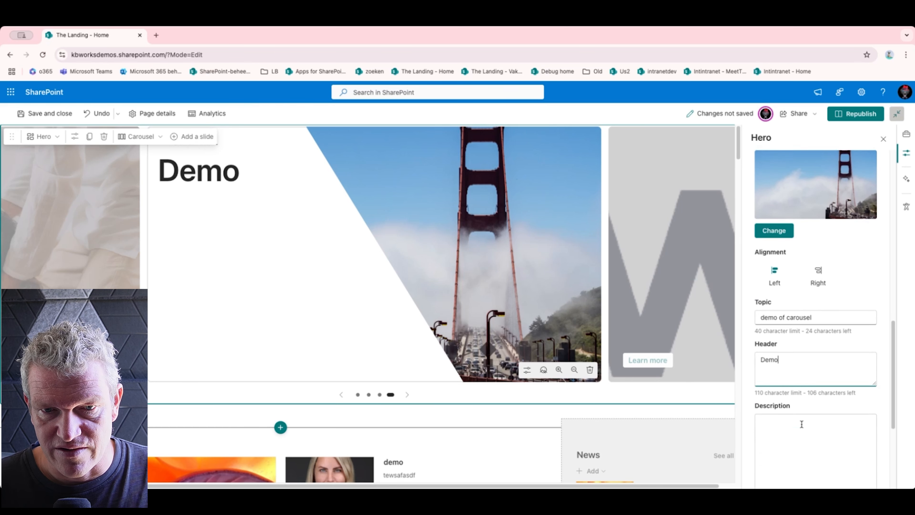
pyautogui.click(766, 397)
pyautogui.write('de')
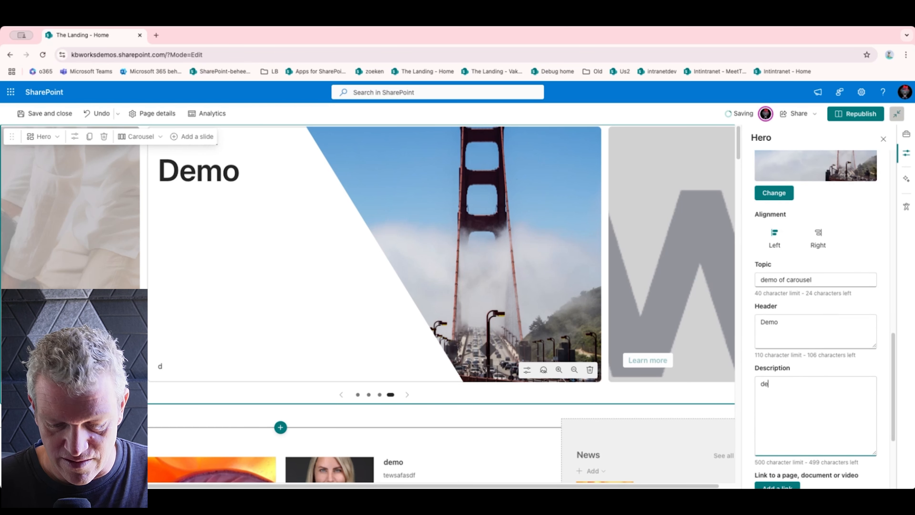
pyautogui.write('mo carousel')
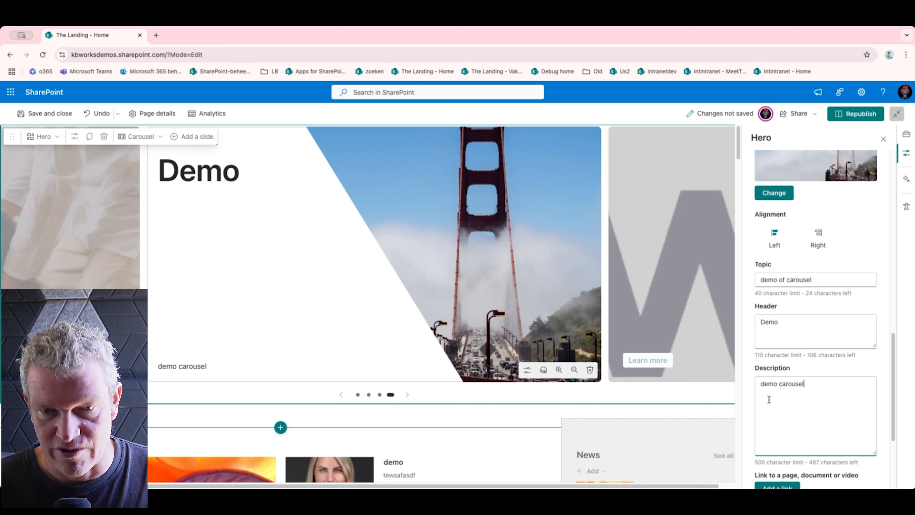
pyautogui.scroll(-1, 789, 393)
pyautogui.scroll(-2, 790, 469)
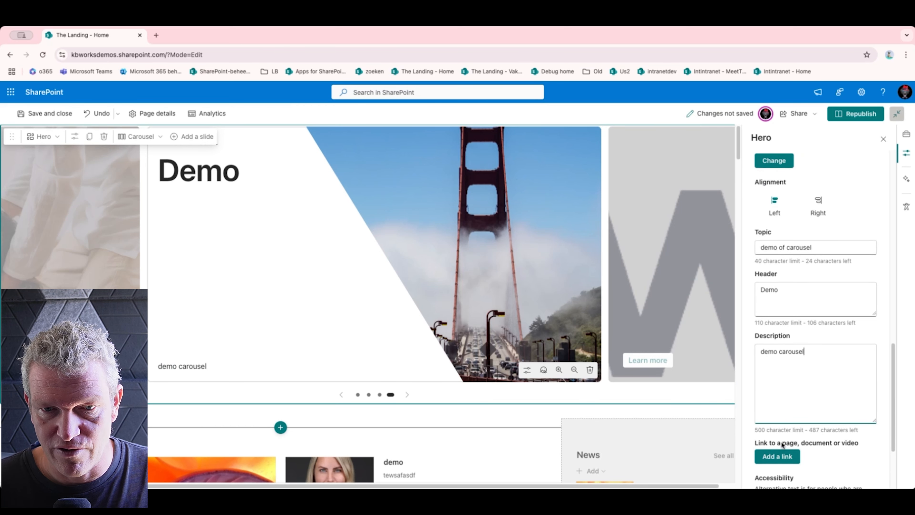
pyautogui.click(779, 457)
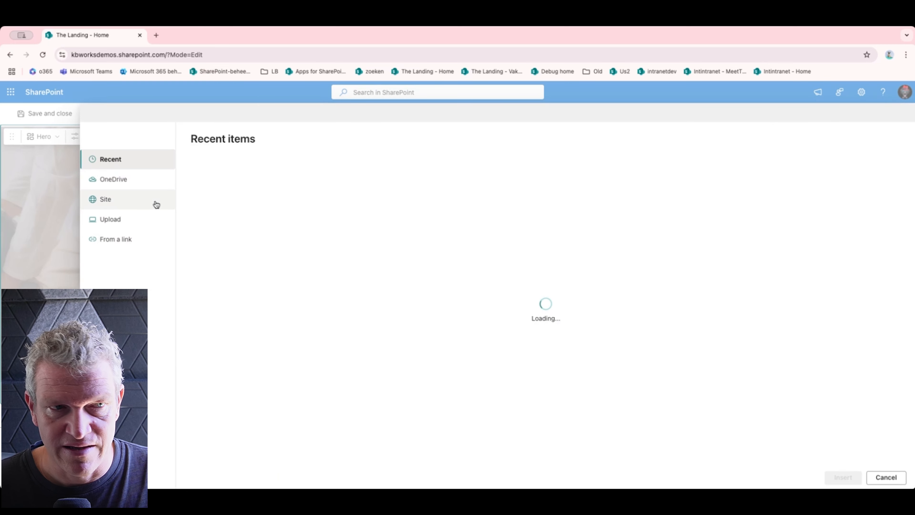
pyautogui.click(129, 240)
pyautogui.write('https:/')
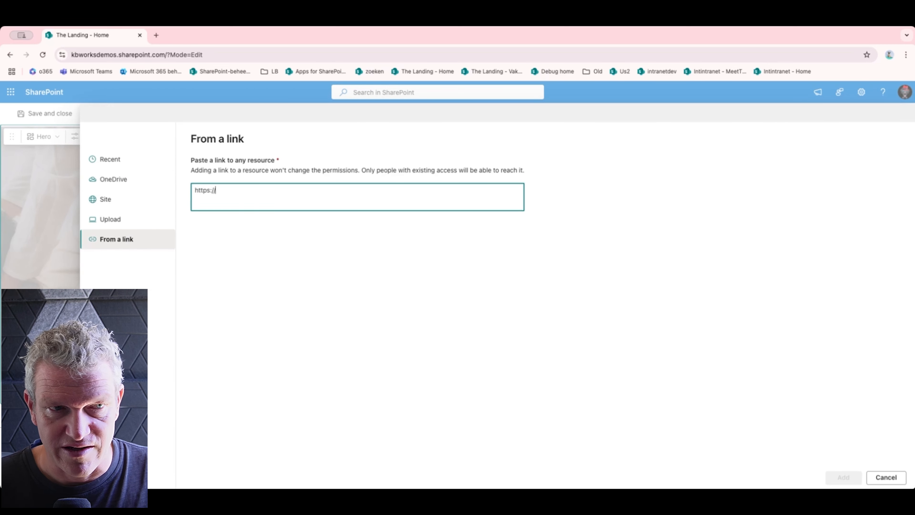
pyautogui.write('/kbworks.eu')
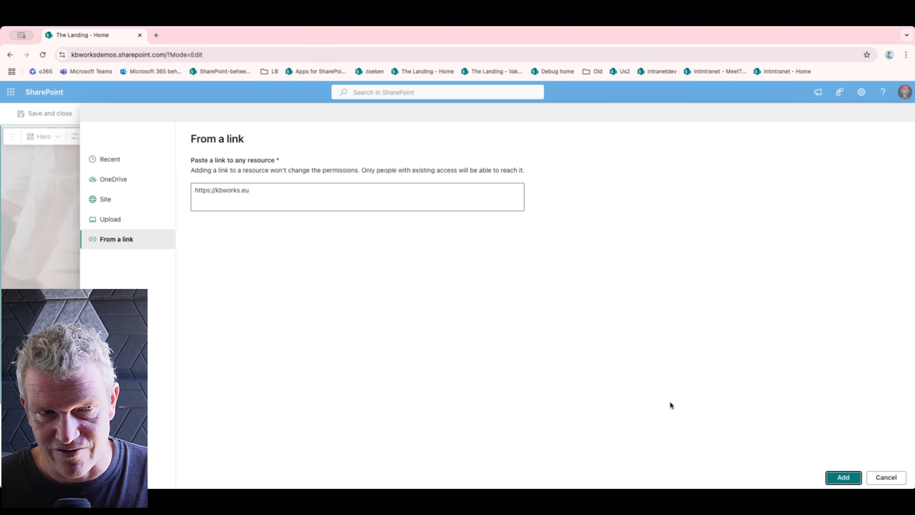
pyautogui.click(838, 478)
# Enter "picture of san franscco bridge" as the alternative text for the bridge slide's image
pyautogui.scroll(-2, 803, 392)
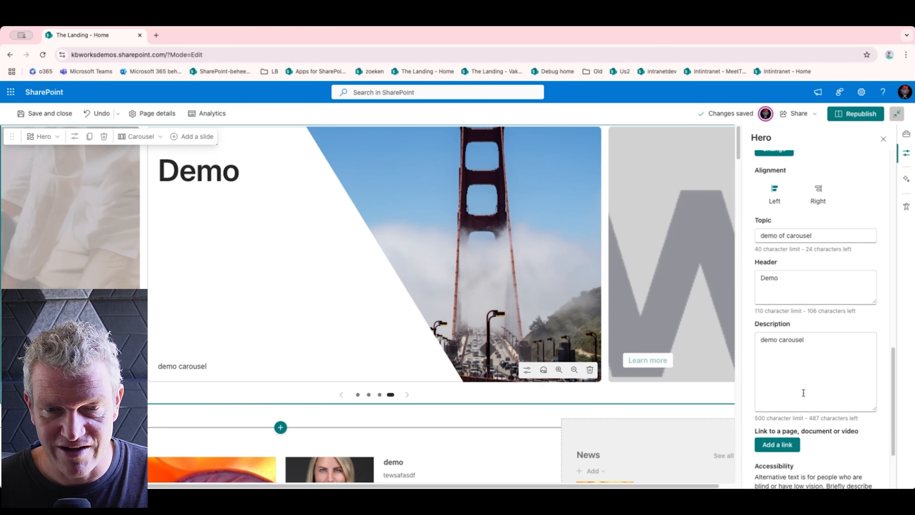
pyautogui.scroll(-3, 803, 393)
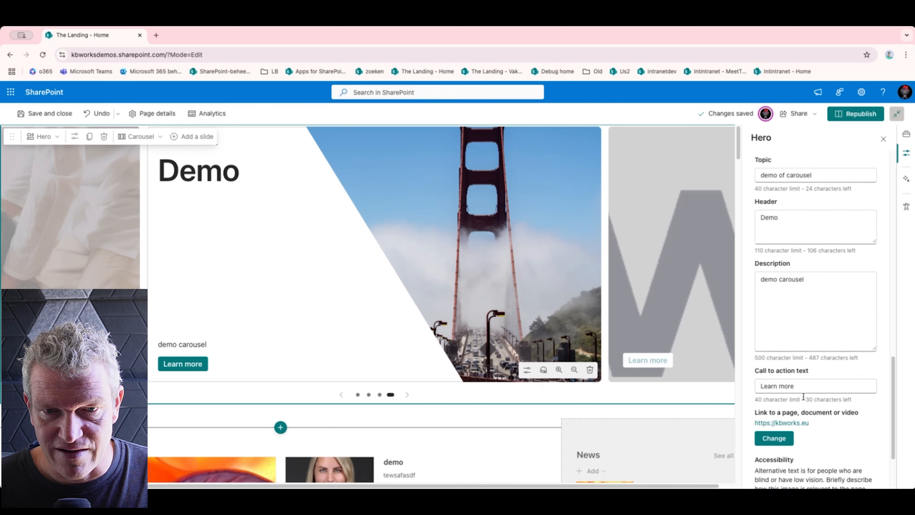
pyautogui.scroll(-2, 803, 401)
pyautogui.click(784, 427)
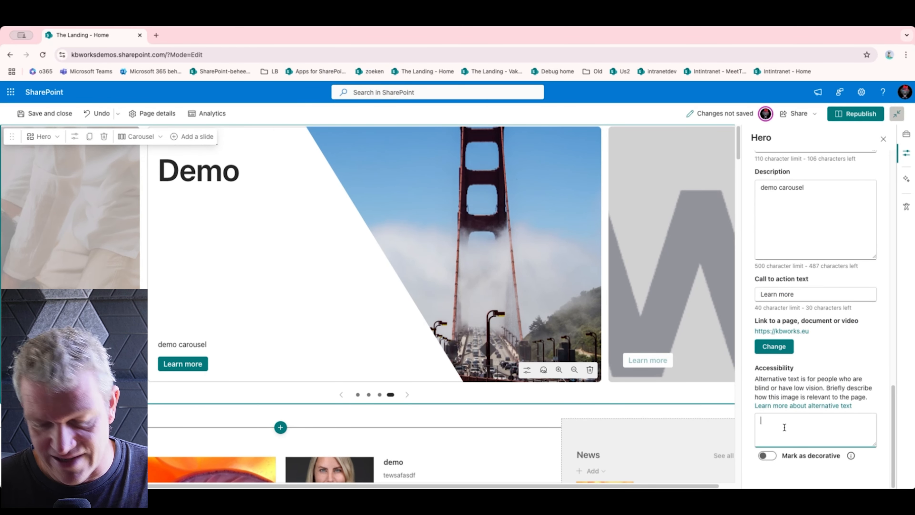
pyautogui.write('picture of san fra')
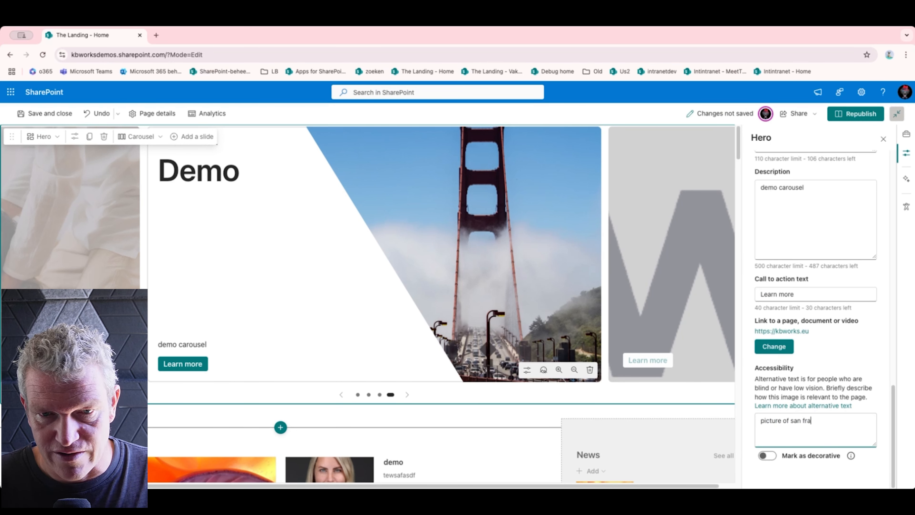
pyautogui.write('nsc')
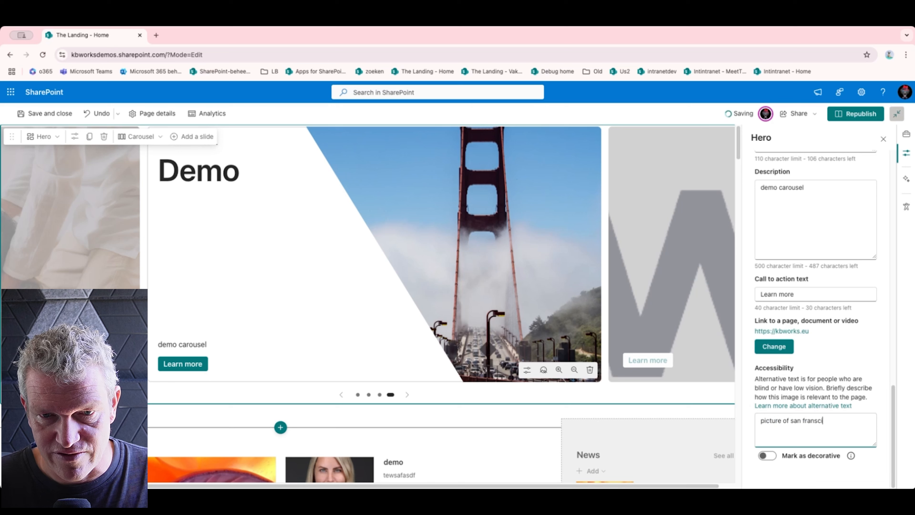
pyautogui.write('co bridge')
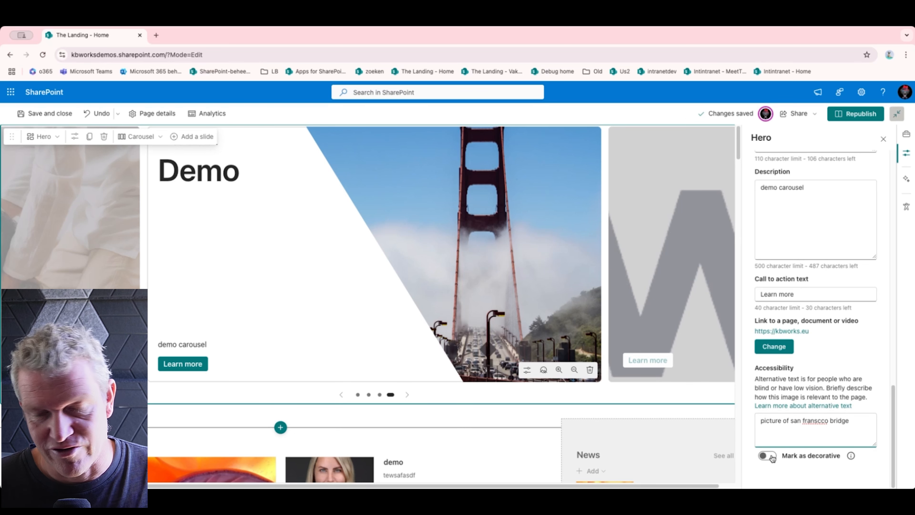
# Try marking the bridge slide's image as decorative and switch the option back off
pyautogui.click(768, 455)
pyautogui.moveTo(848, 457)
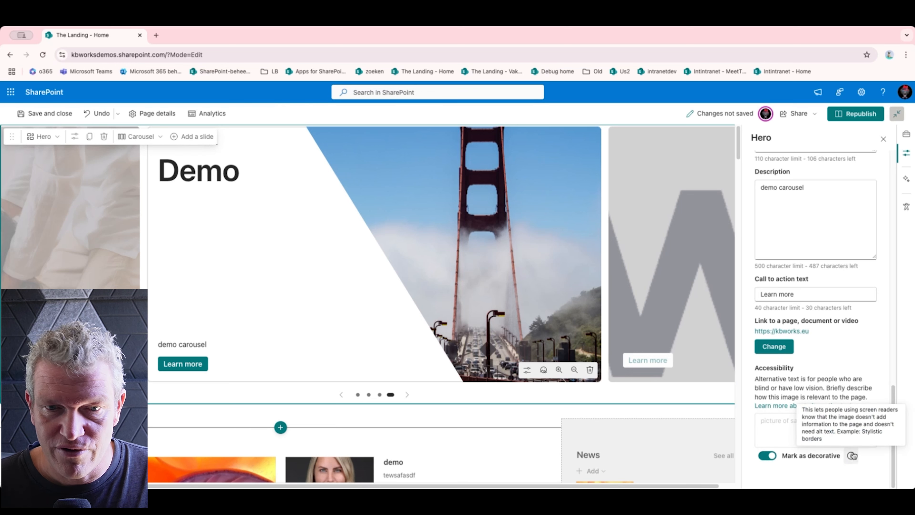
pyautogui.click(764, 457)
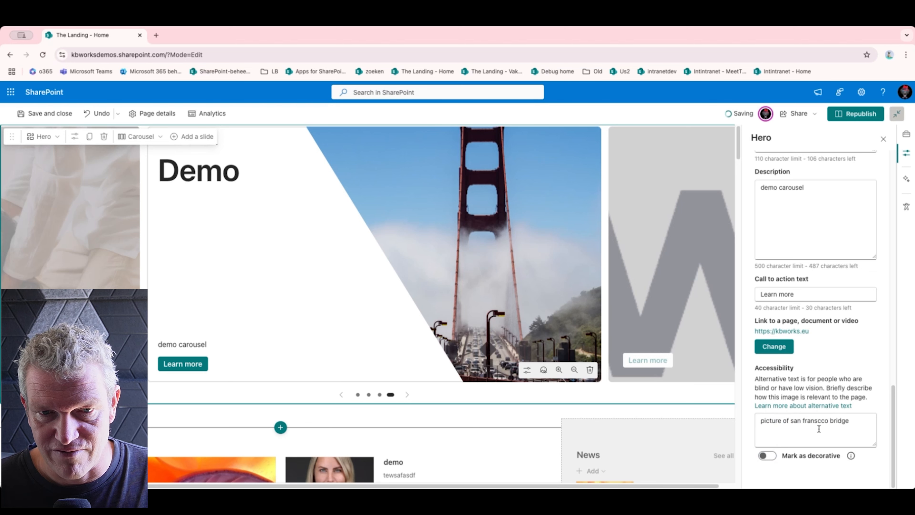
# Set the bridge slide's call to action text to "Go to Website"
pyautogui.scroll(3, 818, 428)
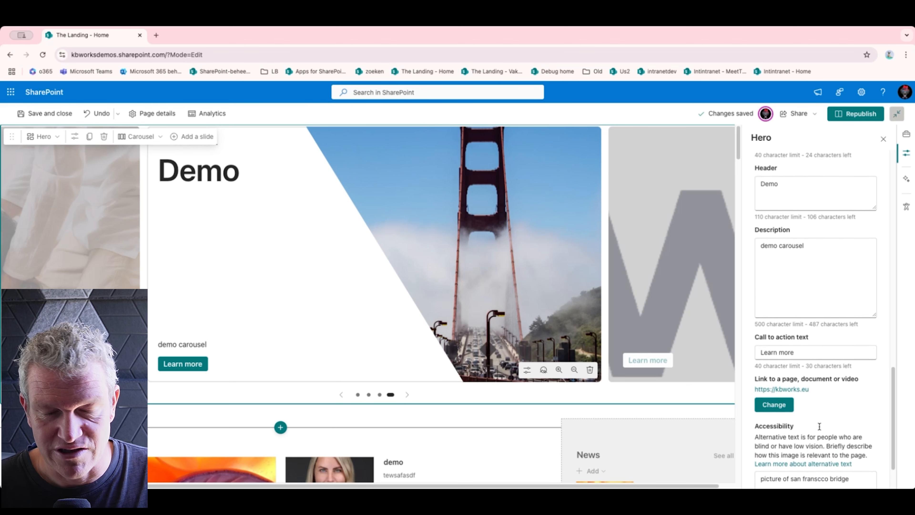
pyautogui.scroll(1, 815, 410)
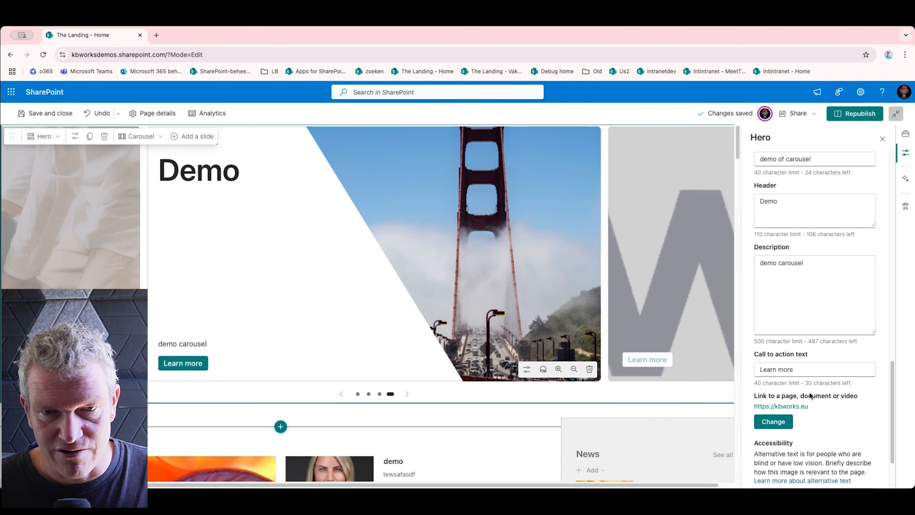
pyautogui.tripleClick(798, 370)
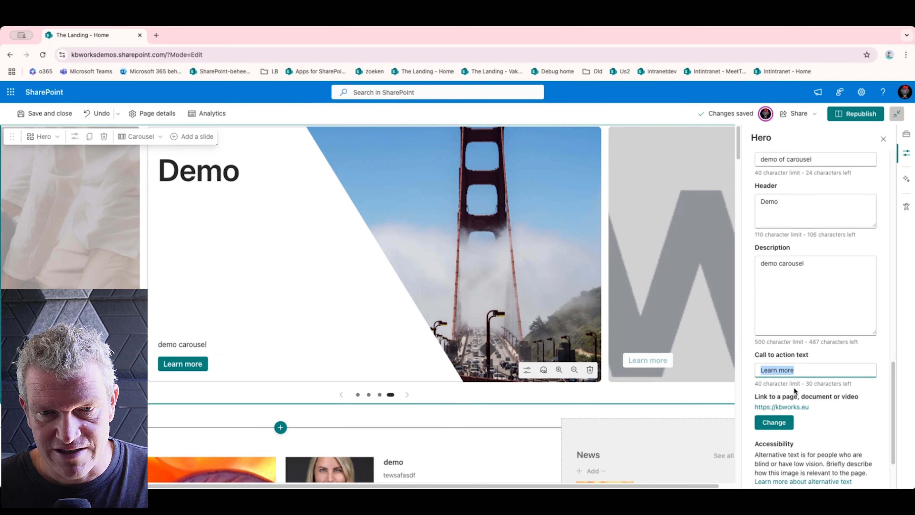
pyautogui.write('gf')
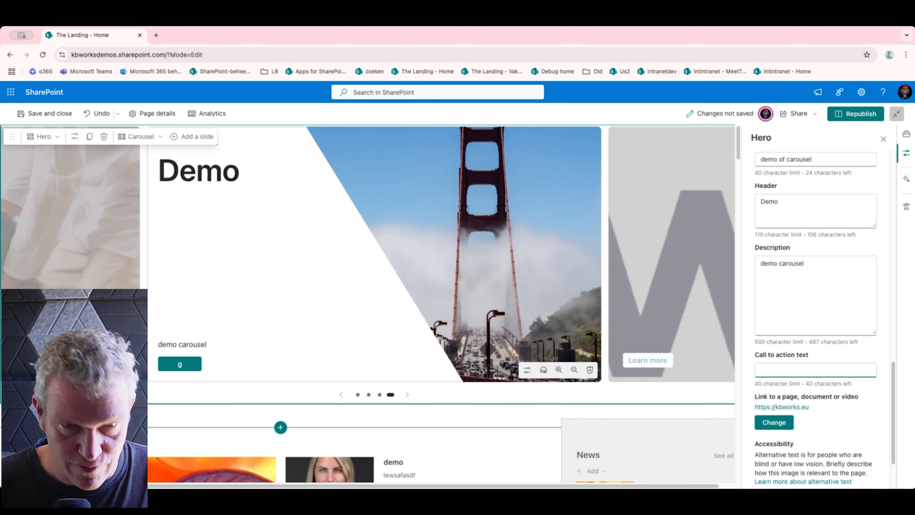
pyautogui.write('Go to Website')
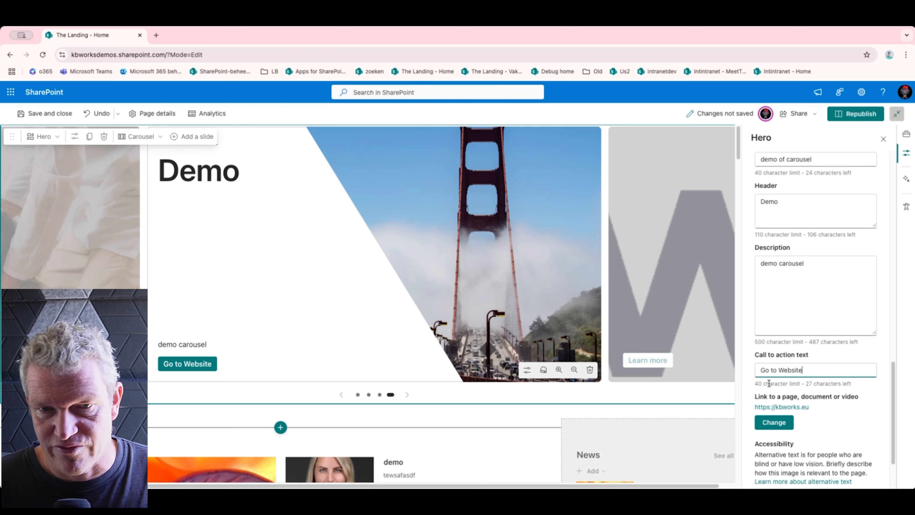
# Try right alignment for the bridge slide's text and return it to left alignment
pyautogui.scroll(3, 801, 318)
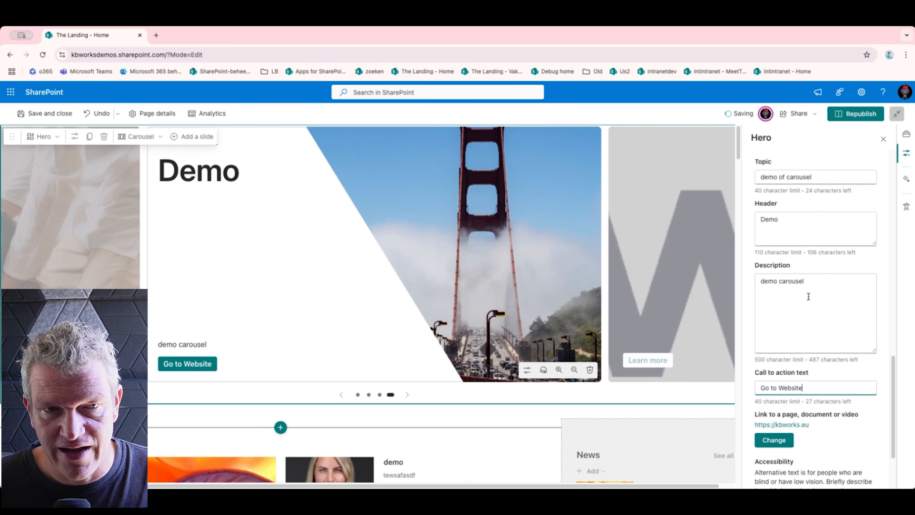
pyautogui.scroll(3, 809, 297)
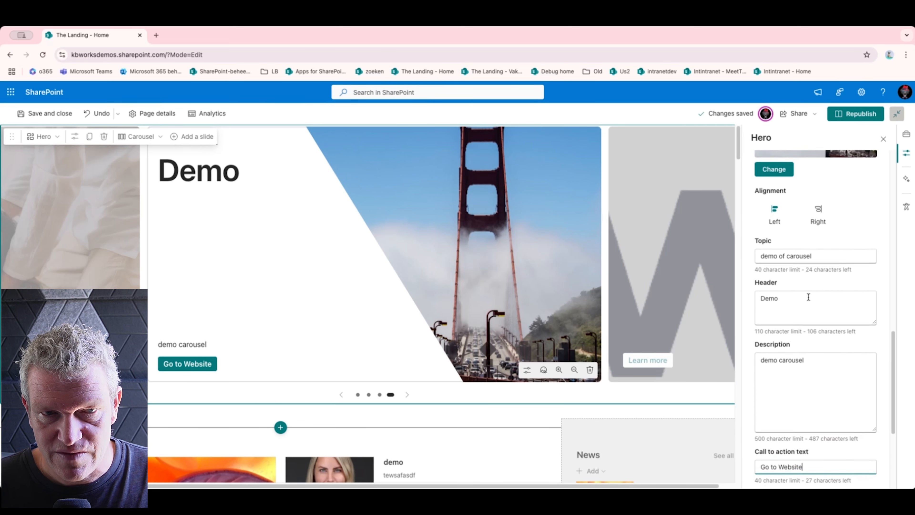
pyautogui.click(816, 237)
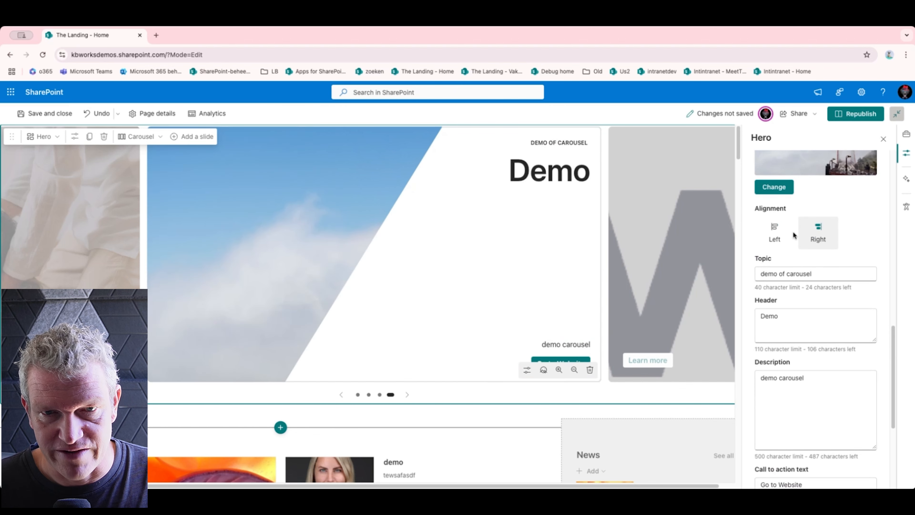
pyautogui.click(786, 238)
# Try the Text block style on the bridge slide and settle on the Image overlay style
pyautogui.scroll(5, 800, 245)
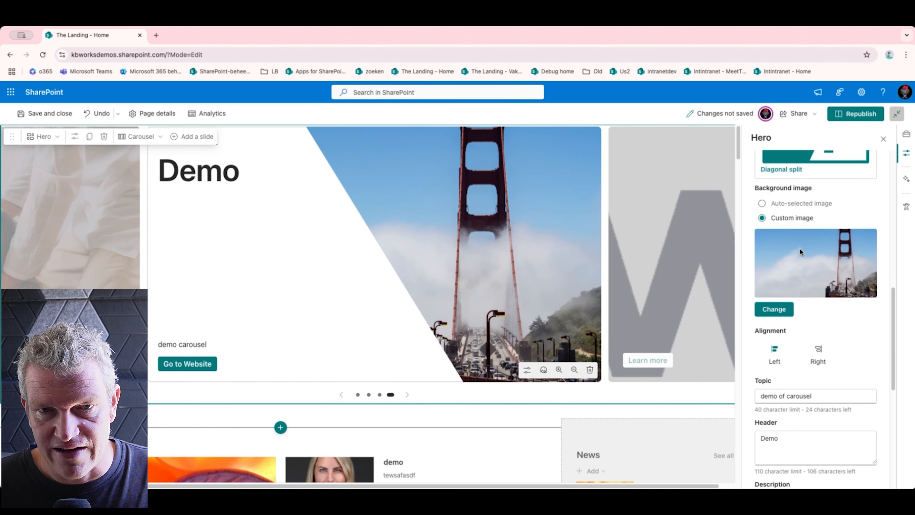
pyautogui.scroll(3, 802, 254)
pyautogui.click(799, 294)
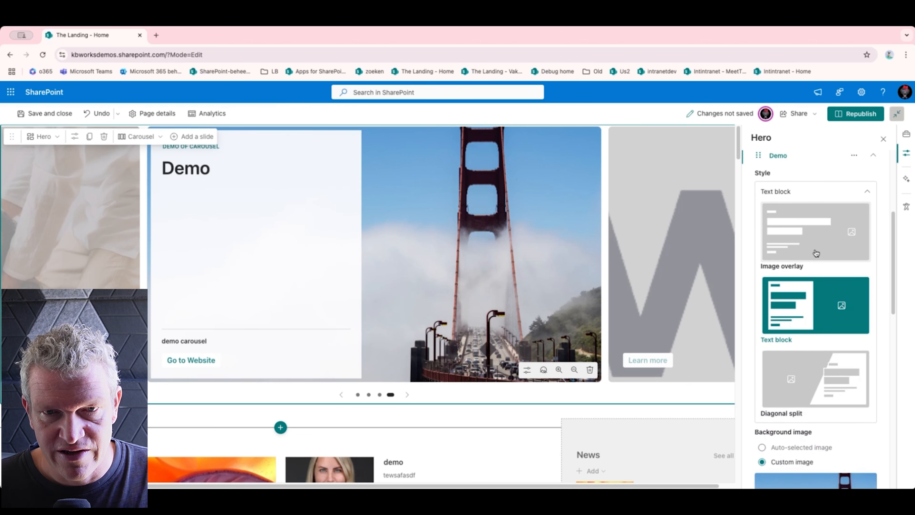
pyautogui.click(816, 257)
pyautogui.scroll(2, 816, 277)
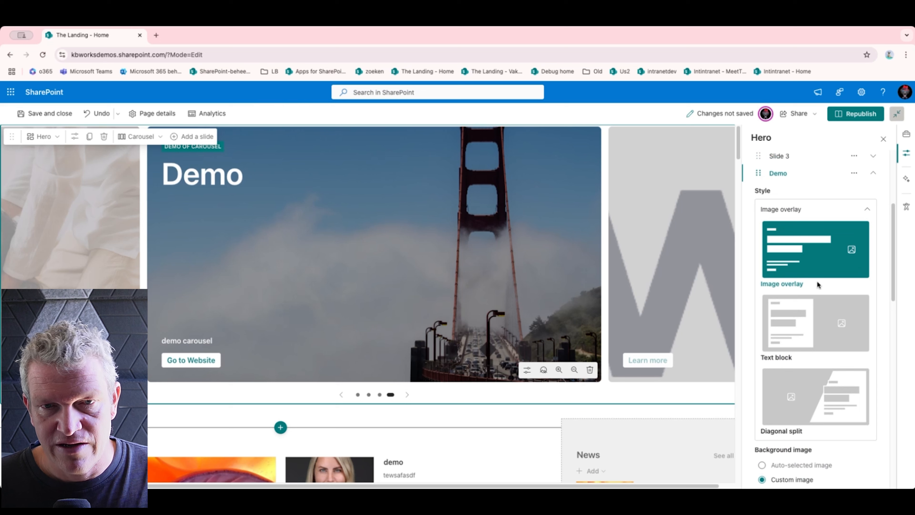
# Republish the home page with the carousel changes
pyautogui.scroll(5, 817, 288)
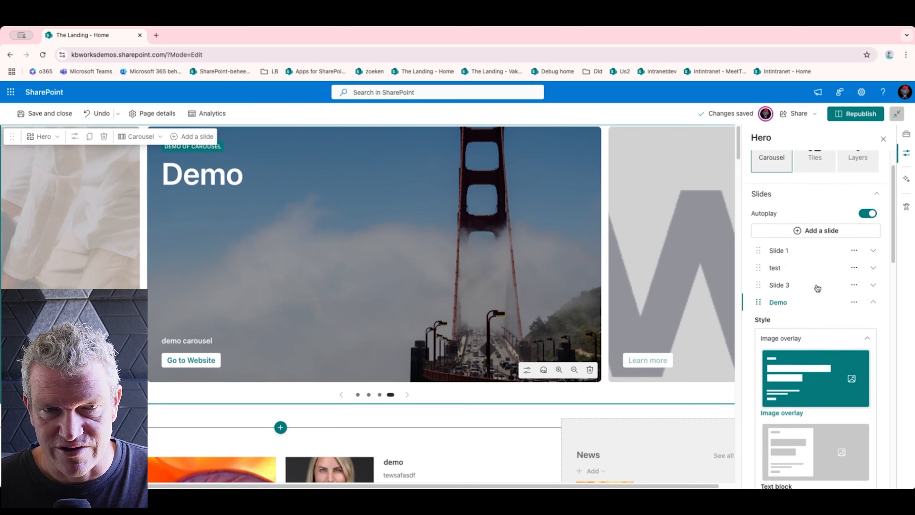
pyautogui.scroll(1, 817, 288)
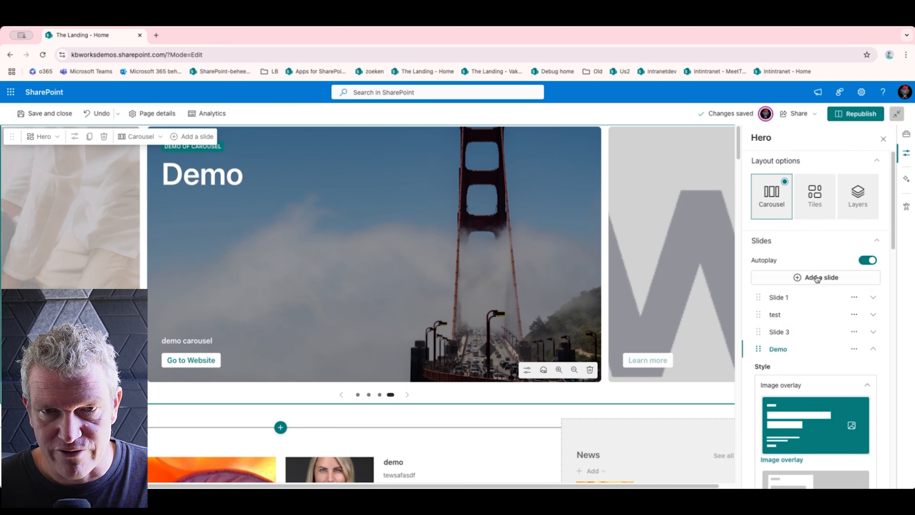
pyautogui.click(851, 116)
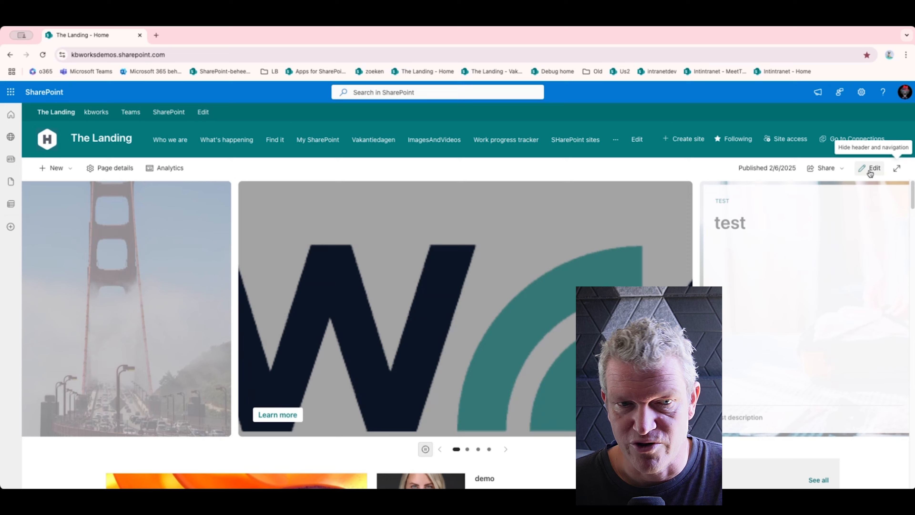
# Reopen the home page for editing and add a one-column section directly below the Hero carousel
pyautogui.click(871, 169)
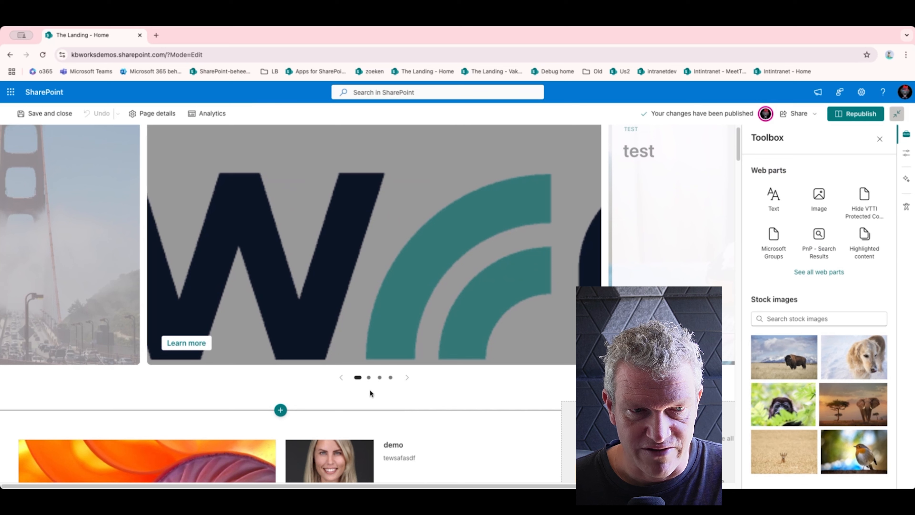
pyautogui.click(276, 414)
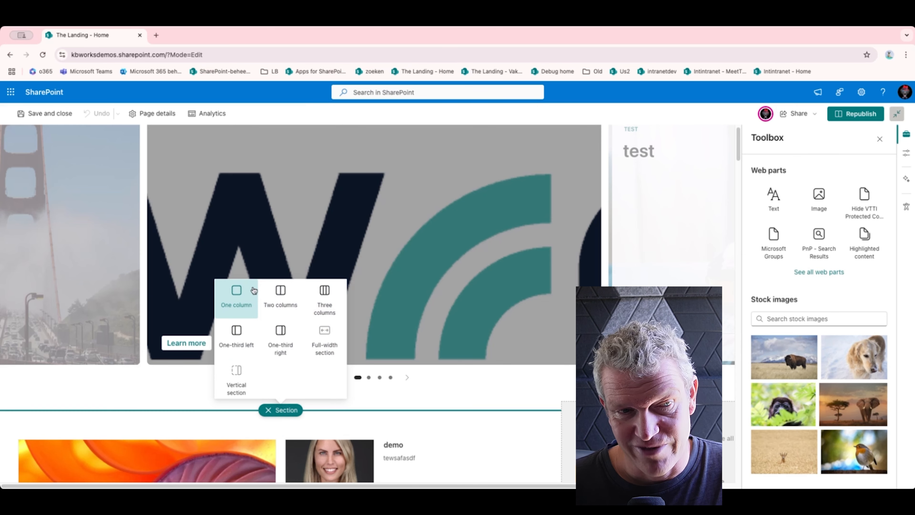
pyautogui.click(253, 291)
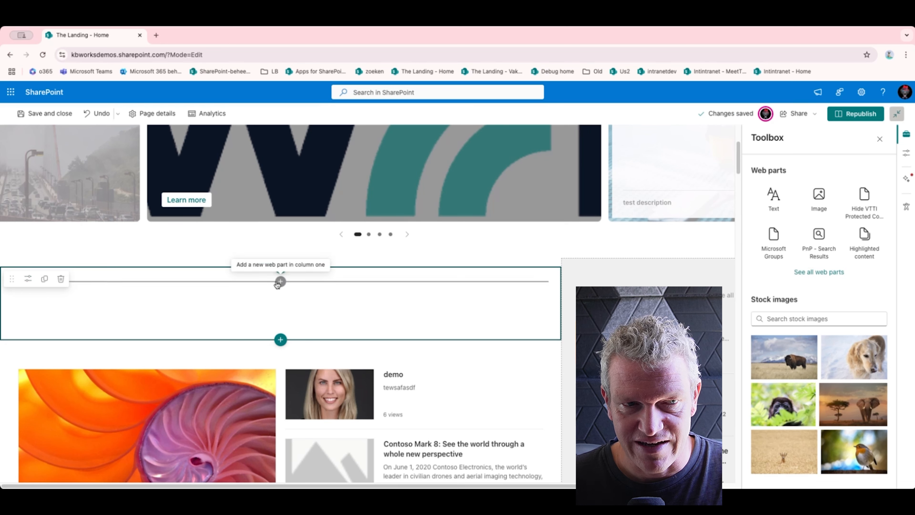
# Find the Editorial card web part with "edit", add it to the new section and open its properties
pyautogui.click(280, 281)
pyautogui.write('edit')
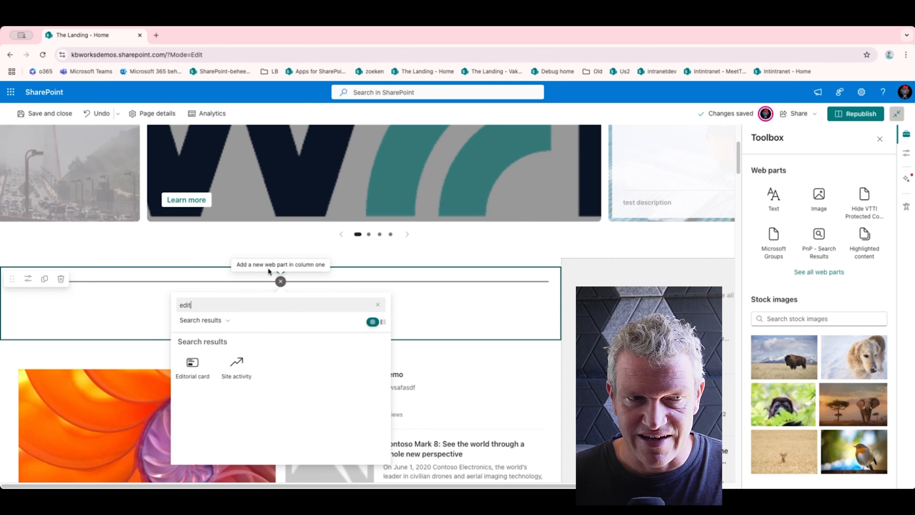
pyautogui.click(192, 365)
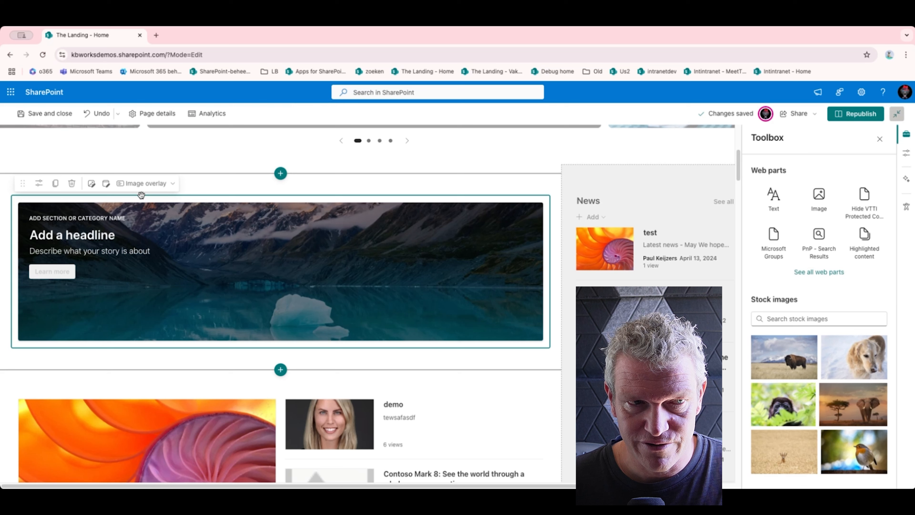
pyautogui.click(39, 183)
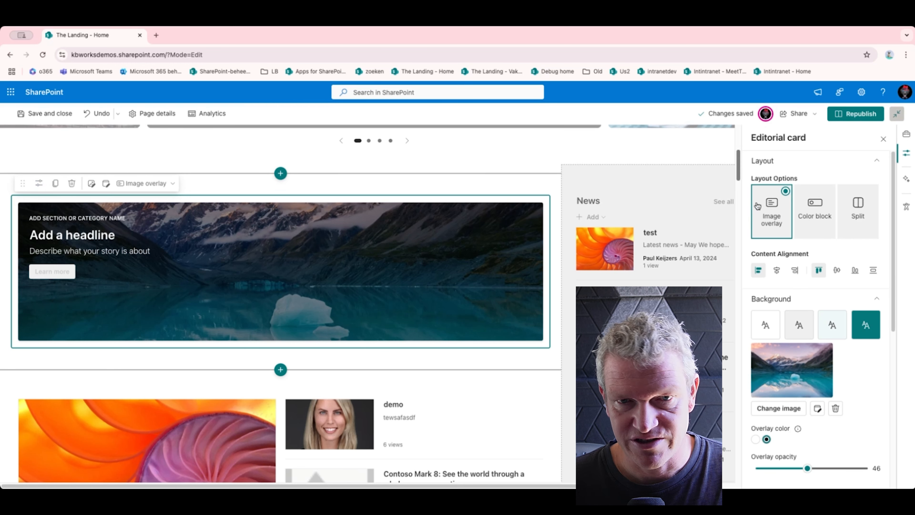
# Try the Color block and Split layouts on the Editorial card and return it to Image overlay
pyautogui.click(815, 215)
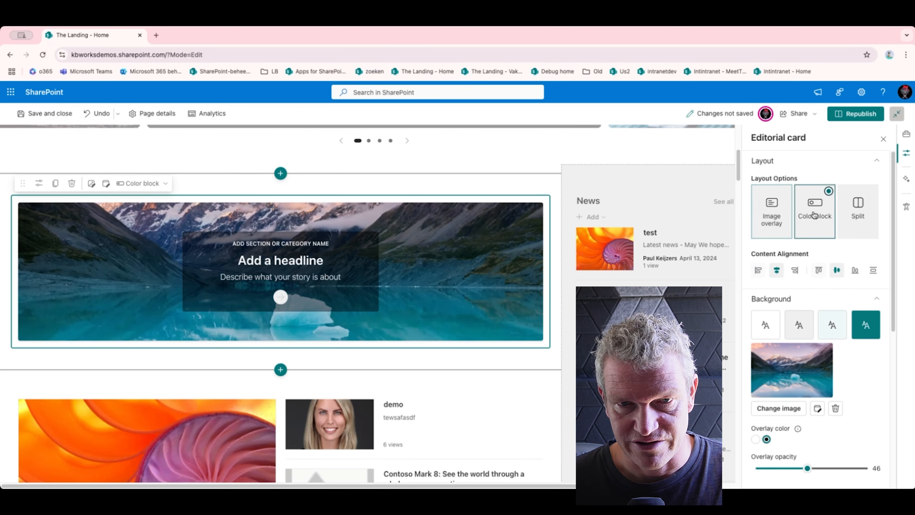
pyautogui.click(857, 221)
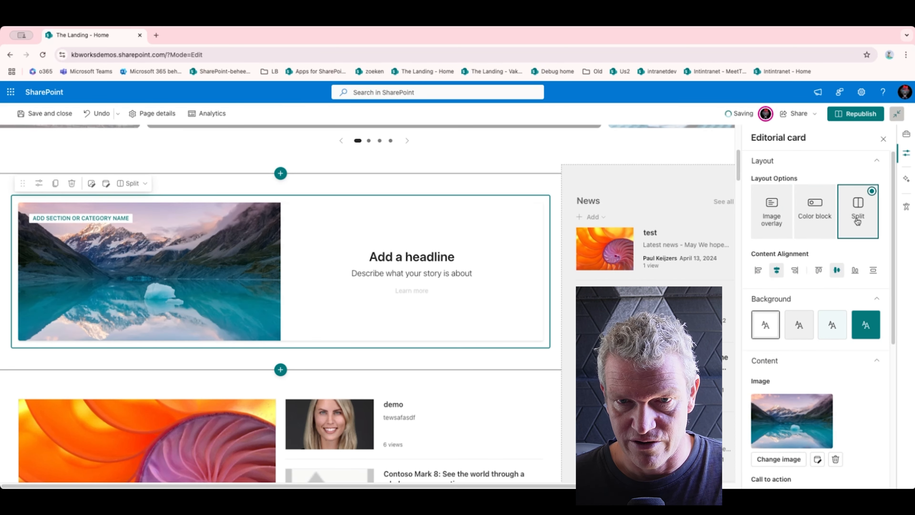
pyautogui.click(778, 218)
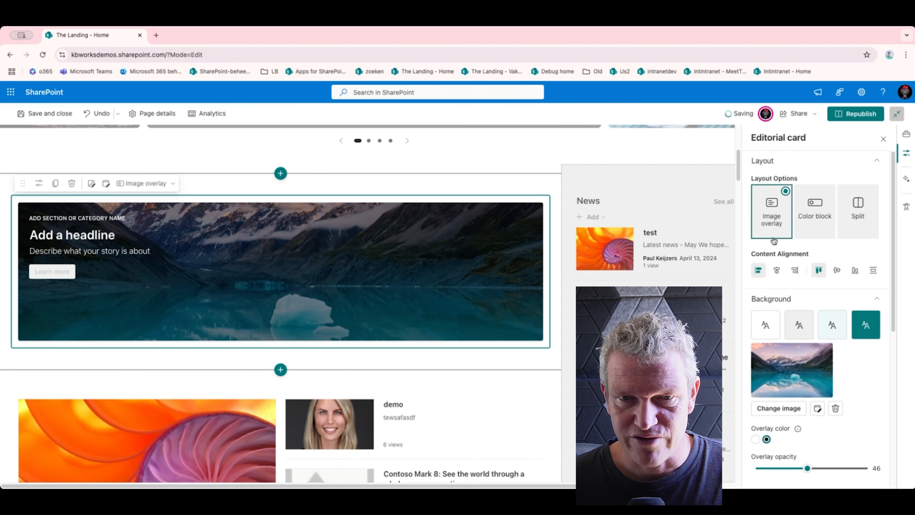
# Try center and right alignment for the Editorial card's content and return it to left alignment
pyautogui.click(779, 271)
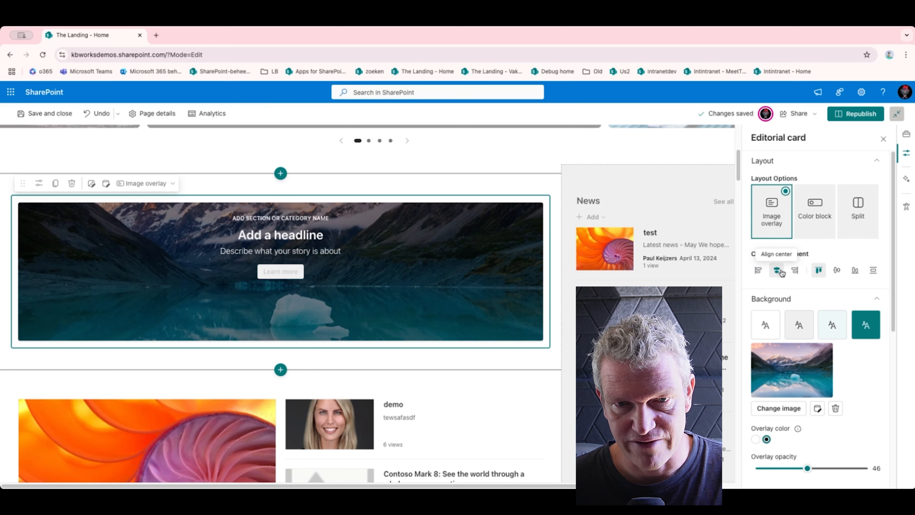
pyautogui.click(794, 272)
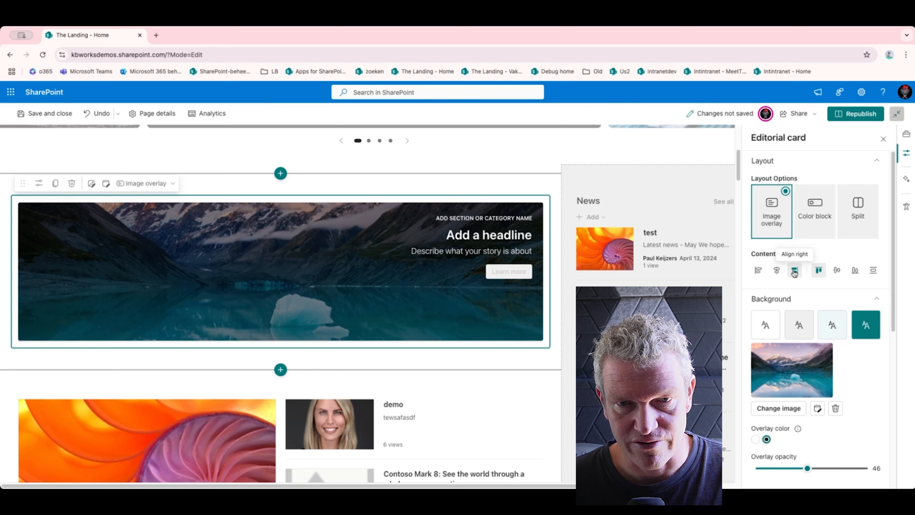
pyautogui.click(758, 271)
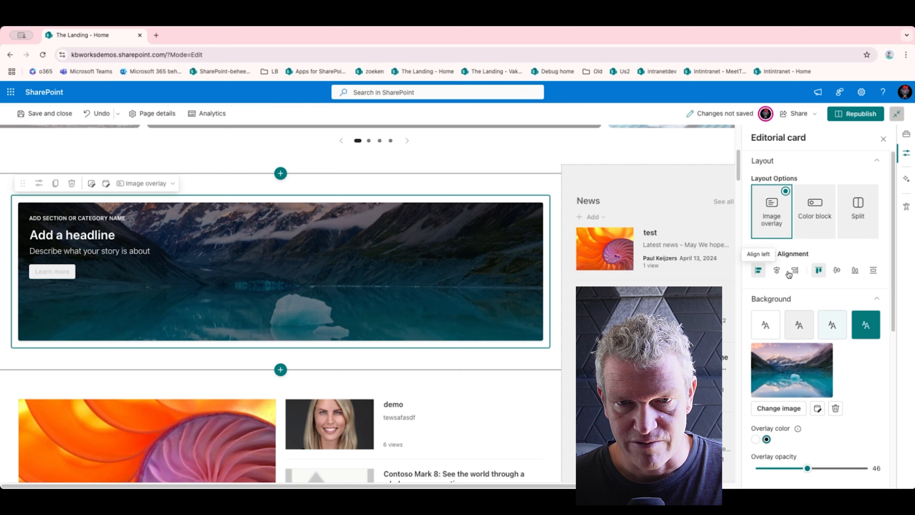
# Try middle, bottom and vertically distributed alignment for the Editorial card's content and return it to top alignment
pyautogui.click(835, 272)
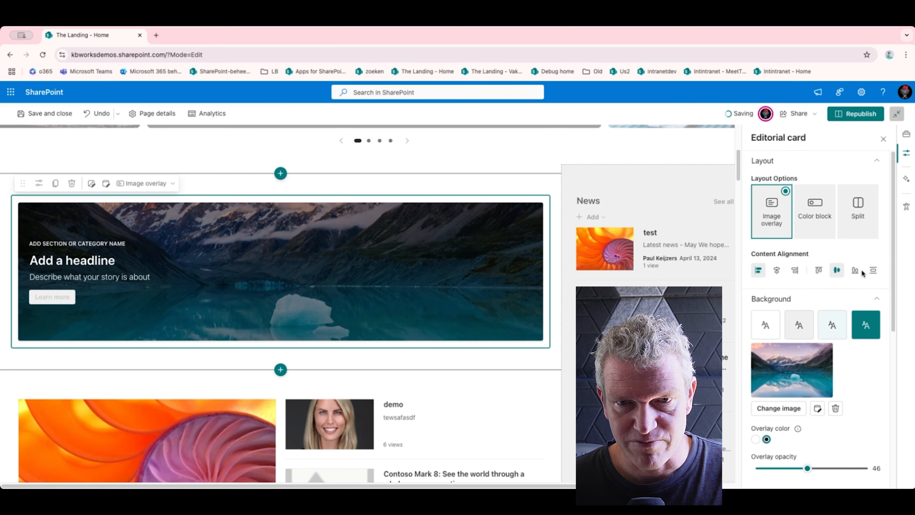
pyautogui.click(855, 271)
pyautogui.click(873, 271)
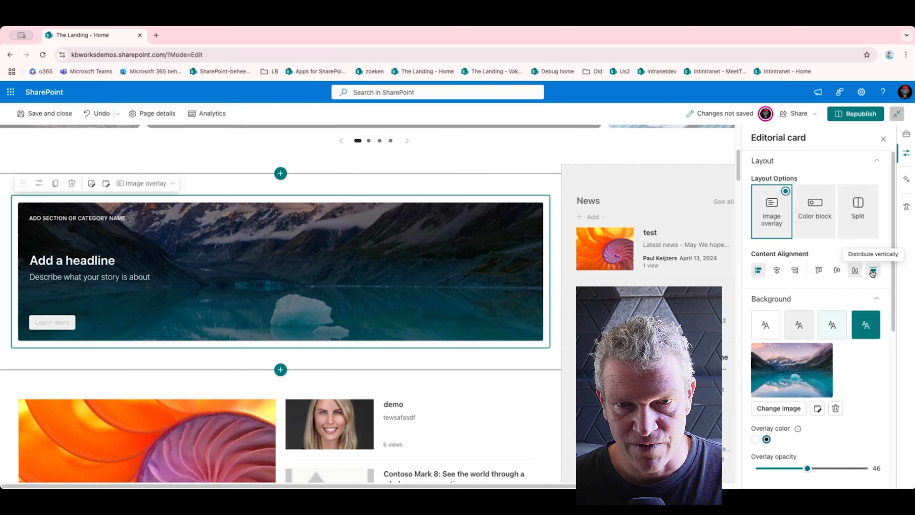
pyautogui.click(823, 270)
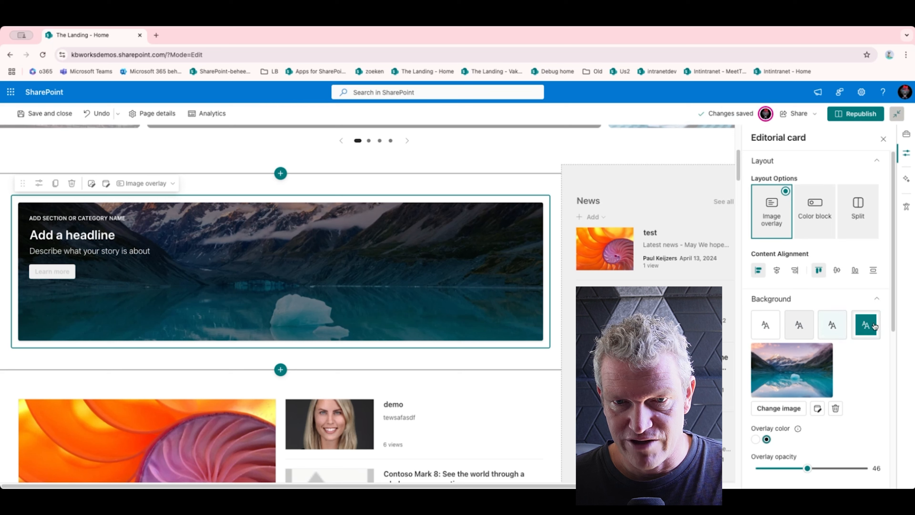
# Try the Default white and the grey backgrounds on the Editorial card and set its background to solid teal
pyautogui.click(768, 328)
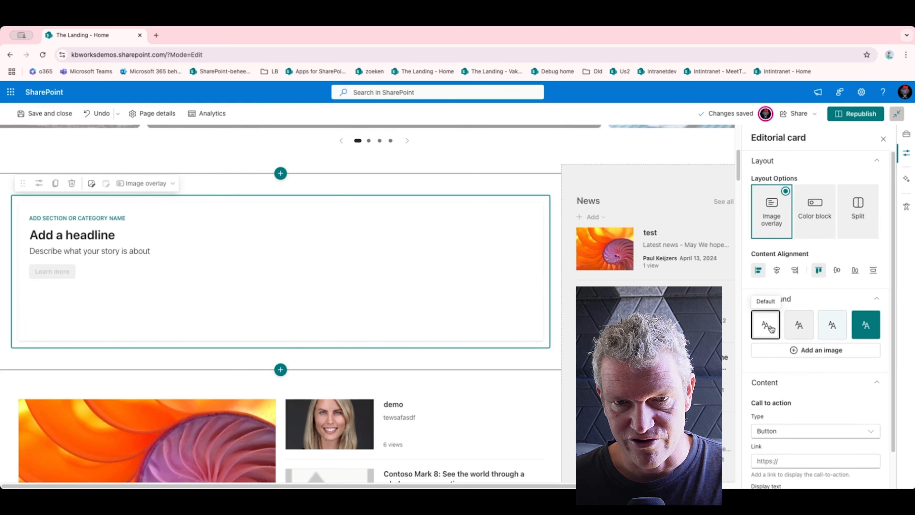
pyautogui.click(798, 324)
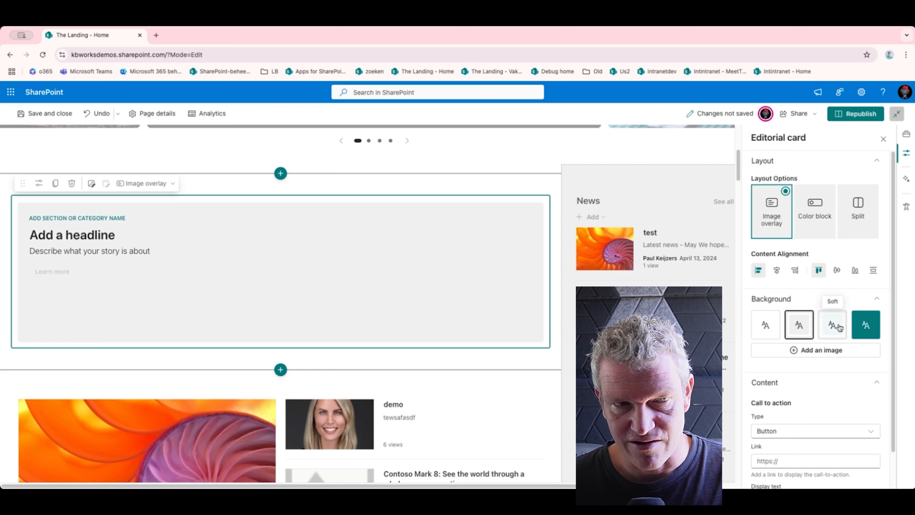
pyautogui.click(865, 324)
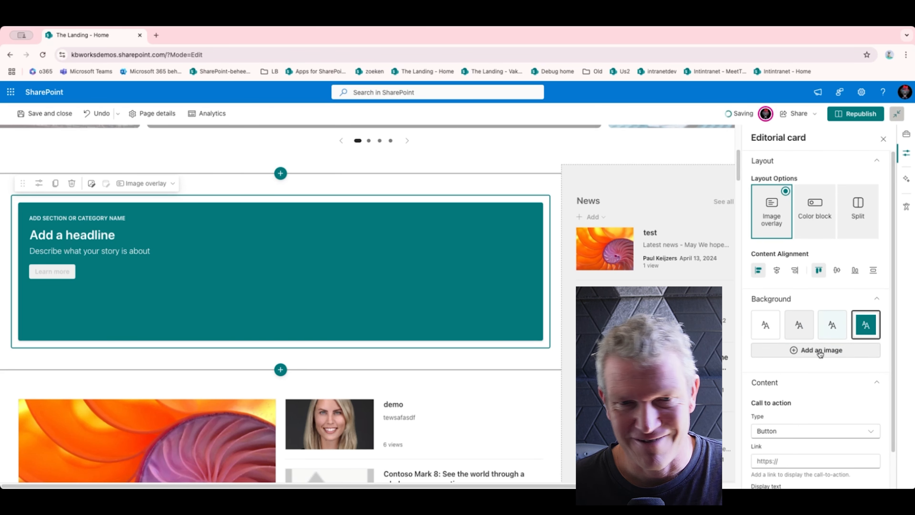
# Insert the stock photo of the concert crowd making a heart with their hands as the Editorial card's background image
pyautogui.click(821, 350)
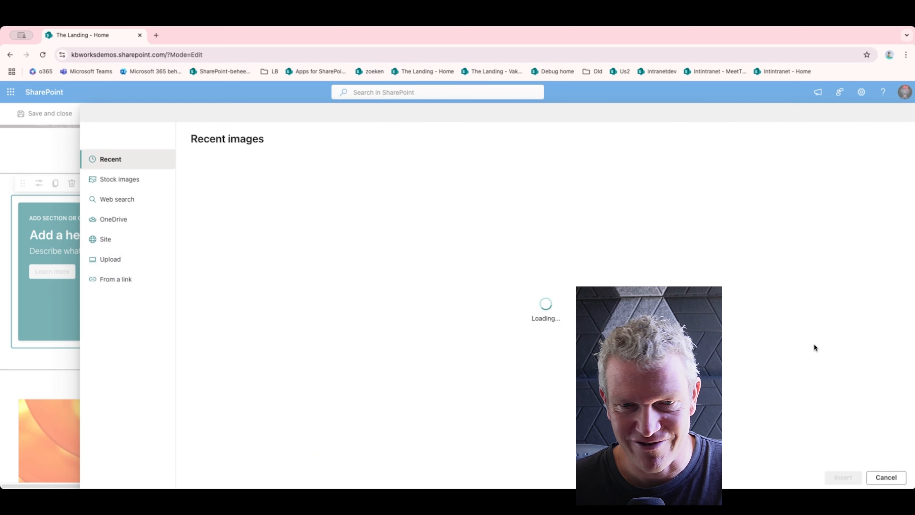
pyautogui.click(158, 181)
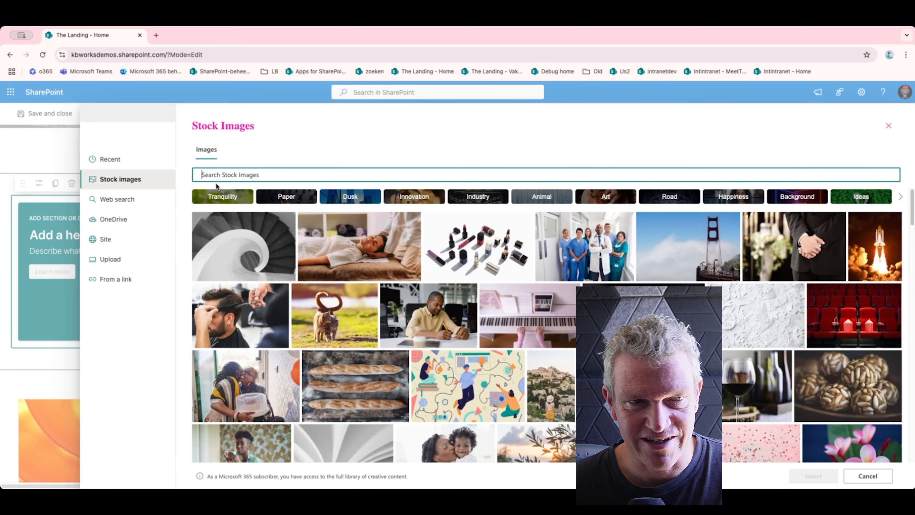
pyautogui.scroll(-1, 577, 293)
pyautogui.scroll(-4, 489, 312)
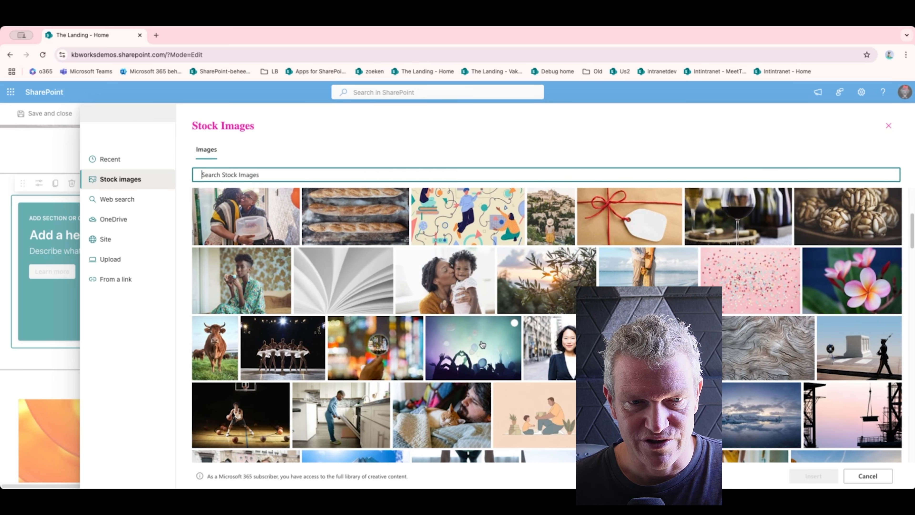
pyautogui.click(491, 323)
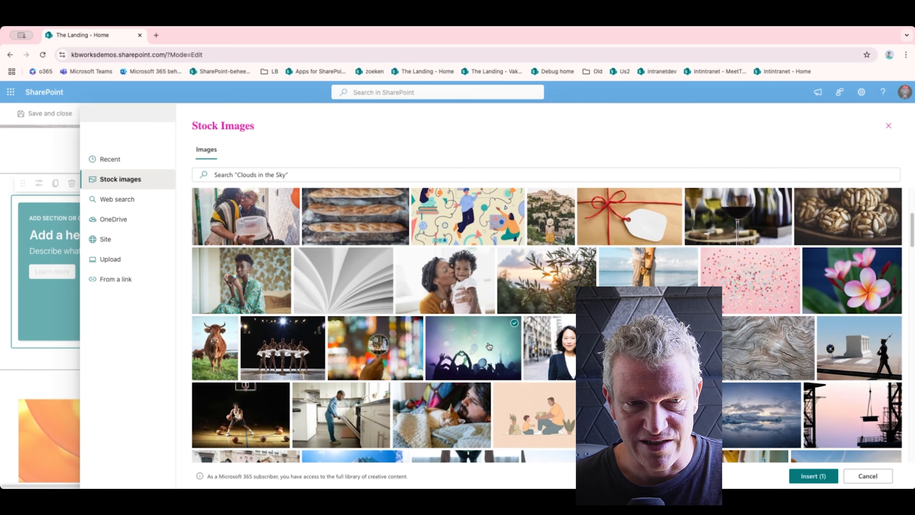
pyautogui.click(804, 476)
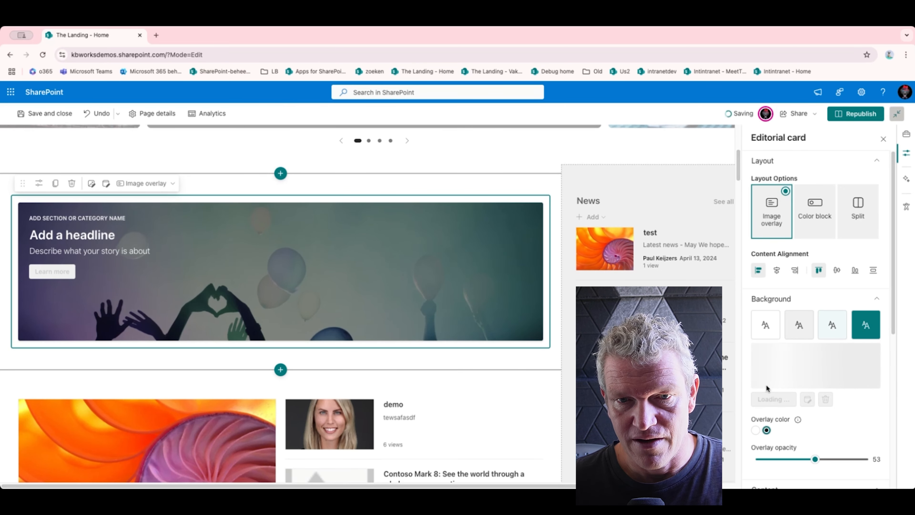
# Edit the background image, viewing its adjustment and filter options, move the focal point onto the heart-shaped hands and save the image
pyautogui.scroll(-1, 784, 387)
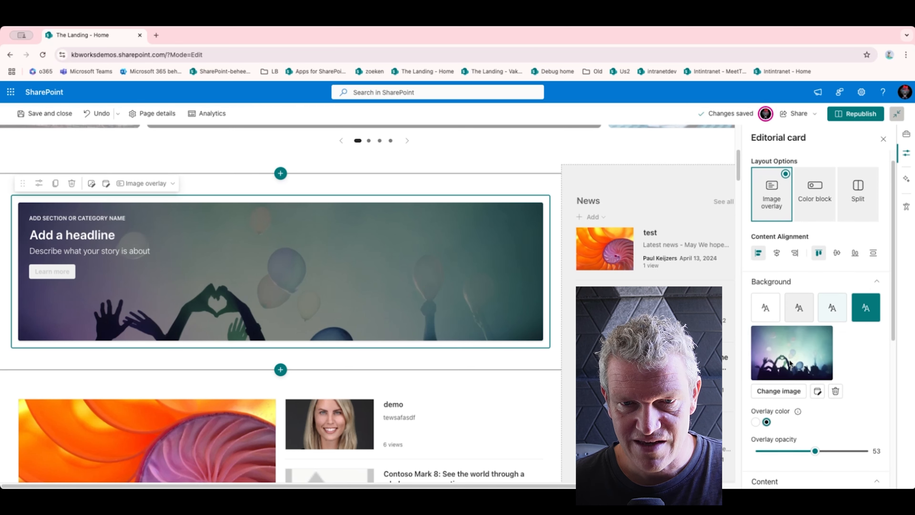
pyautogui.scroll(-2, 793, 391)
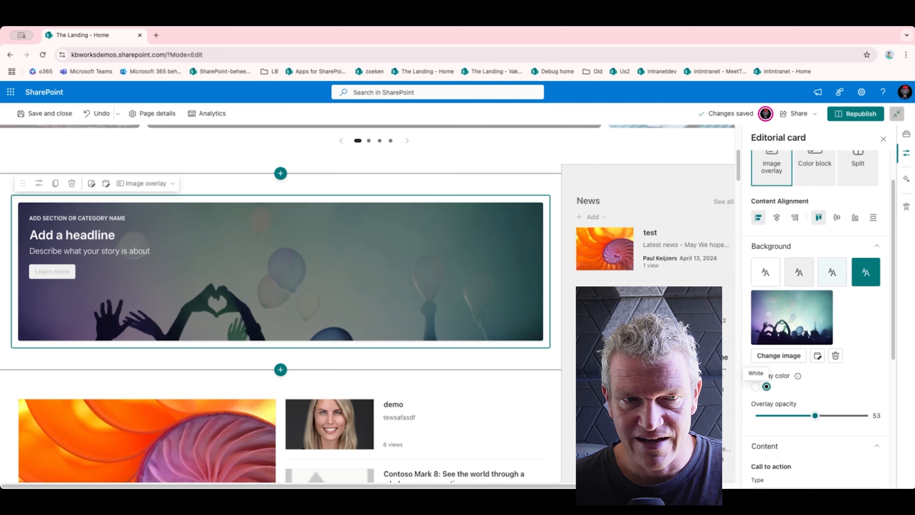
pyautogui.click(817, 356)
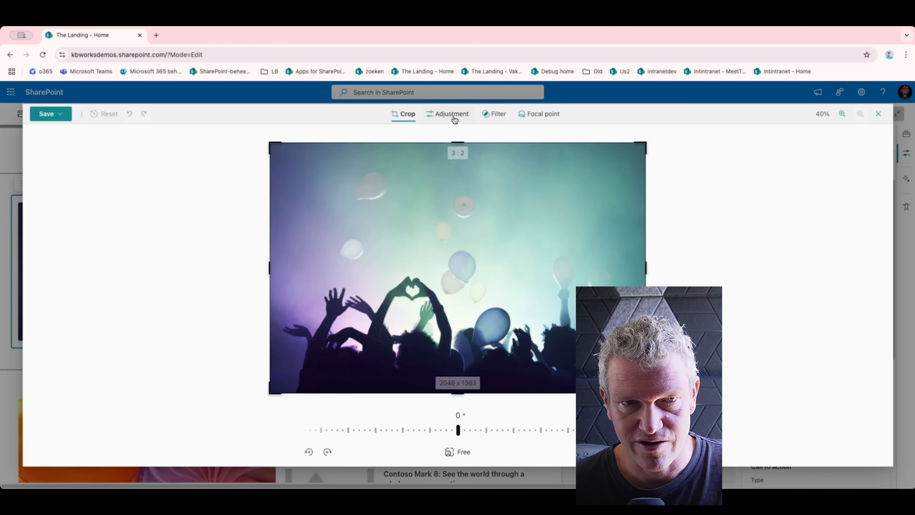
pyautogui.click(463, 121)
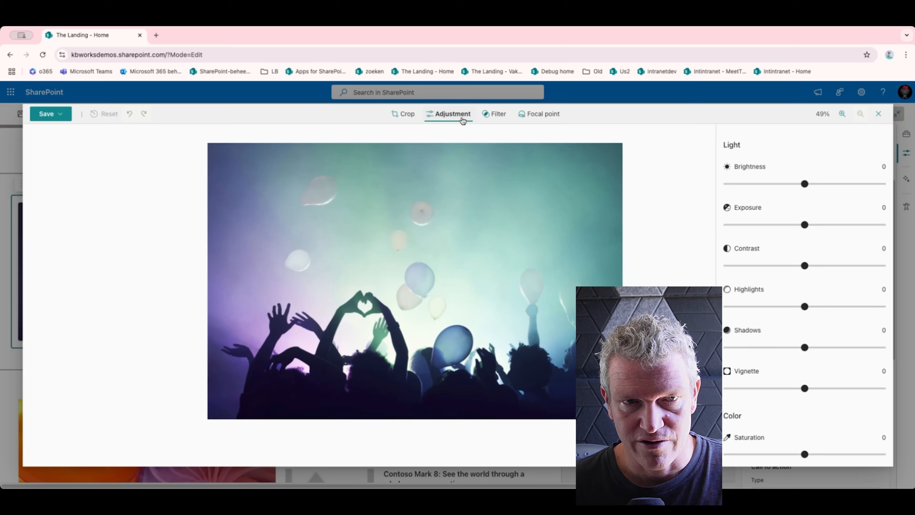
pyautogui.click(486, 119)
pyautogui.click(541, 115)
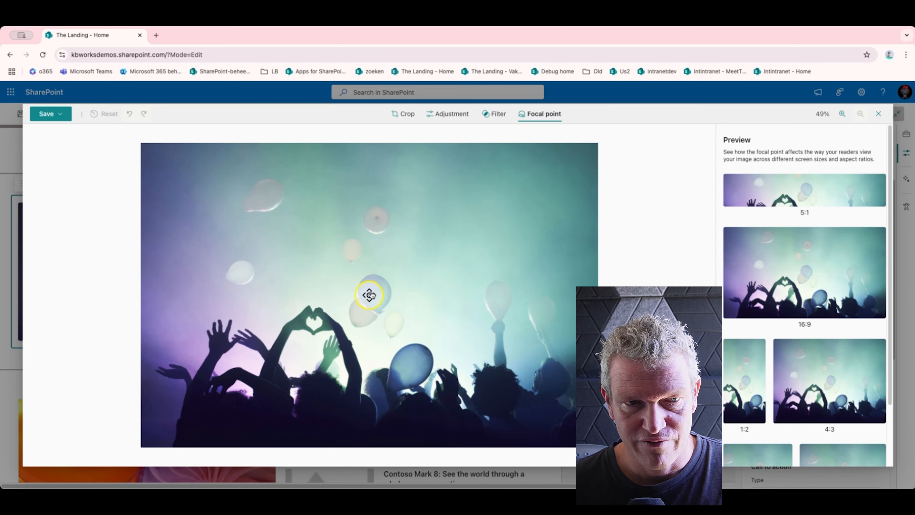
pyautogui.moveTo(368, 294); pyautogui.dragTo(319, 318)
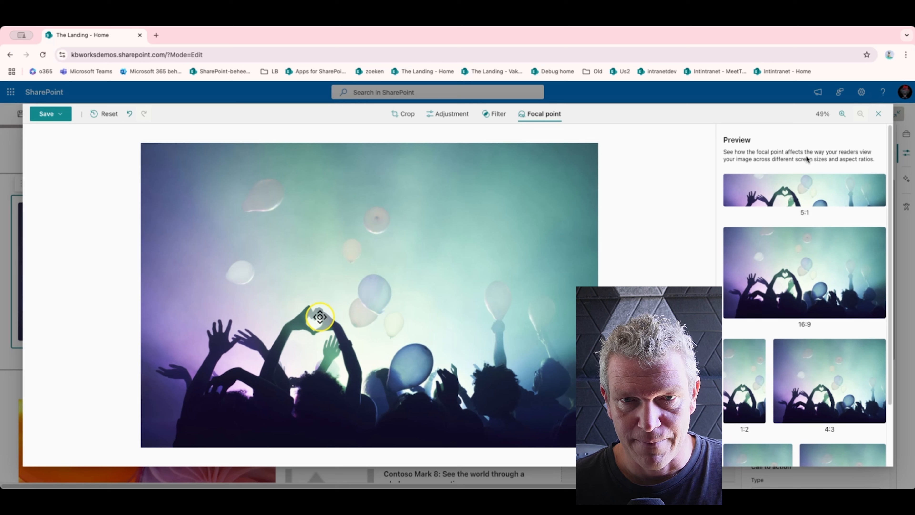
pyautogui.click(61, 114)
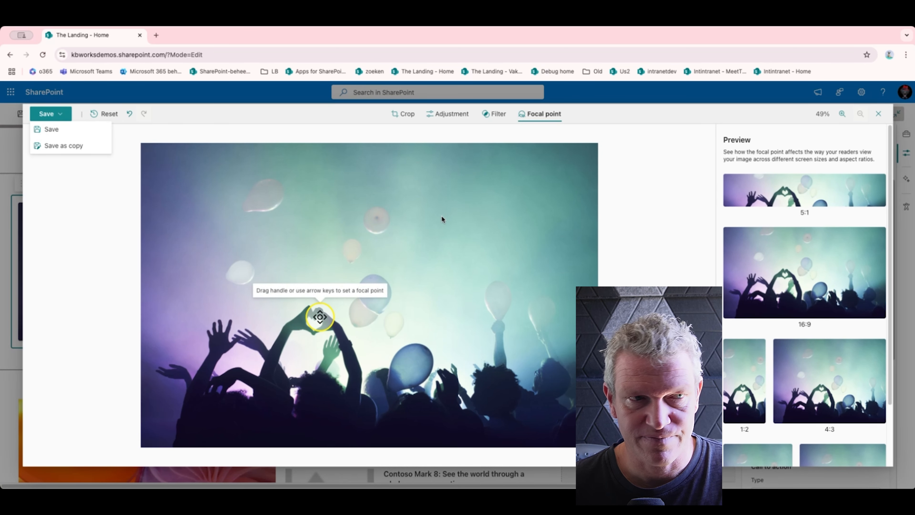
pyautogui.click(50, 129)
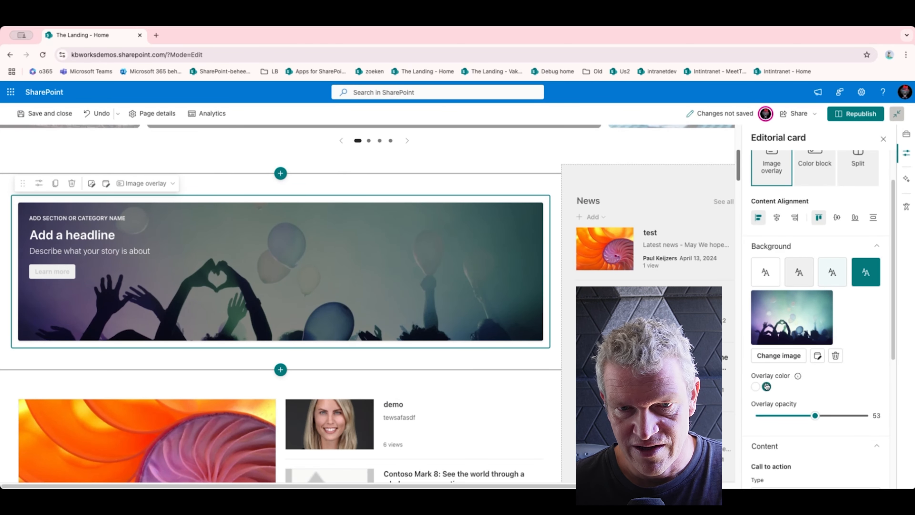
# Try the white overlay colour on the card image, return it to black, and set the overlay opacity to 25
pyautogui.click(755, 387)
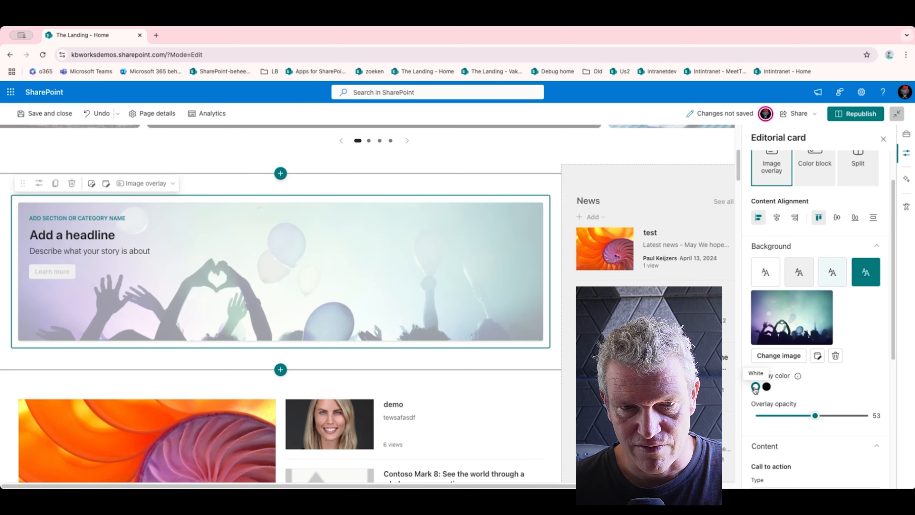
pyautogui.click(767, 387)
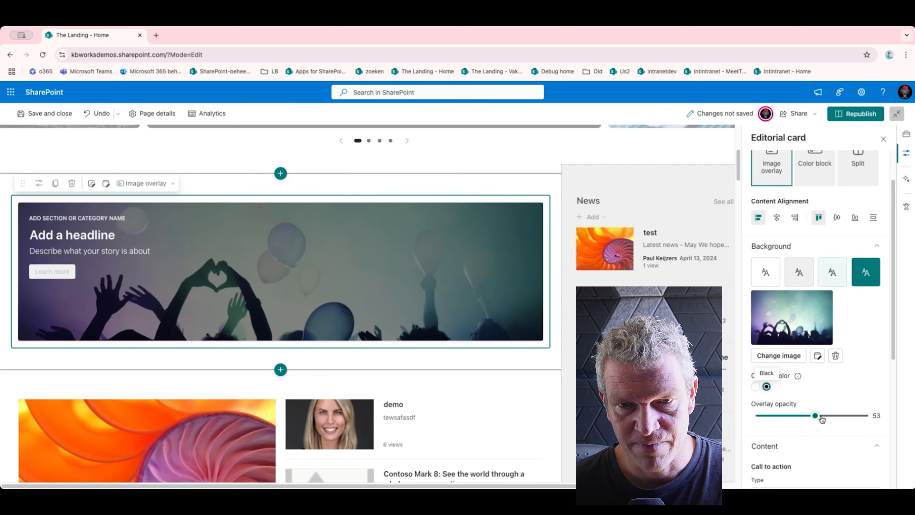
pyautogui.moveTo(818, 417); pyautogui.dragTo(784, 417)
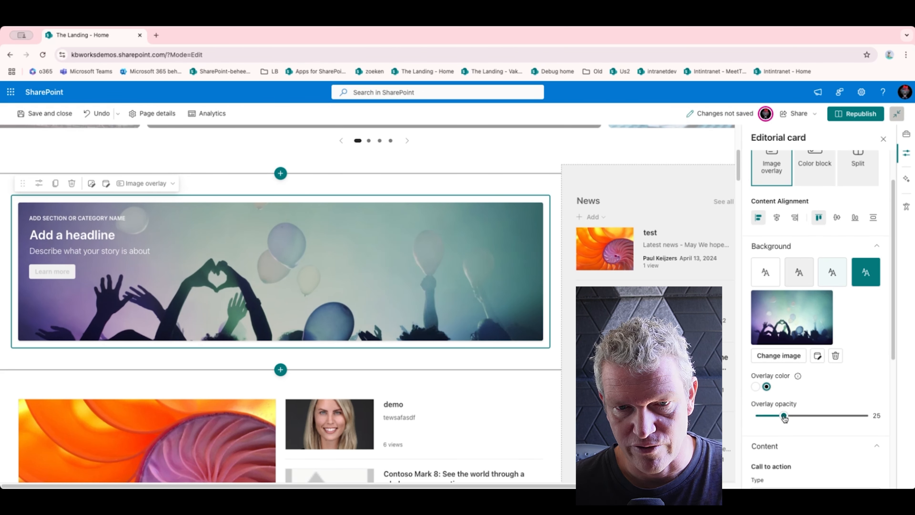
# Try the Icon, Text and Entire card call-to-action types on the Editorial card and return it to Button
pyautogui.scroll(-3, 809, 374)
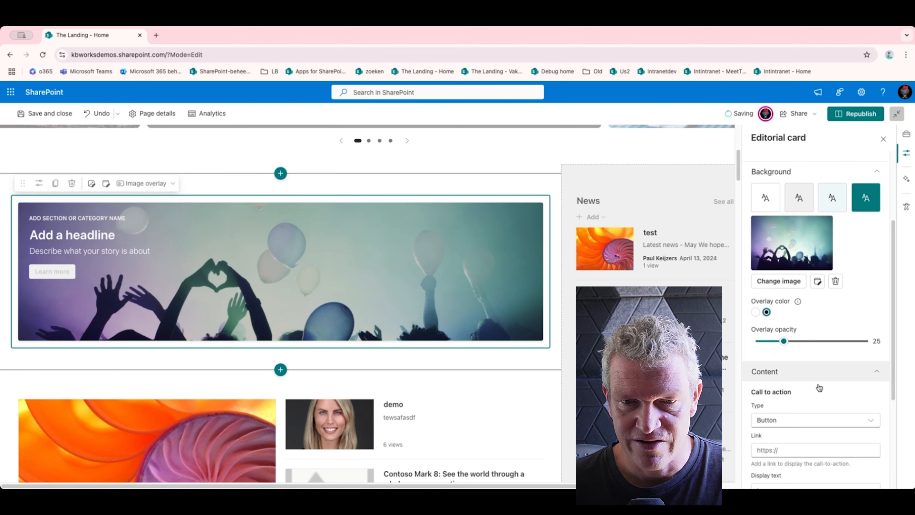
pyautogui.click(819, 385)
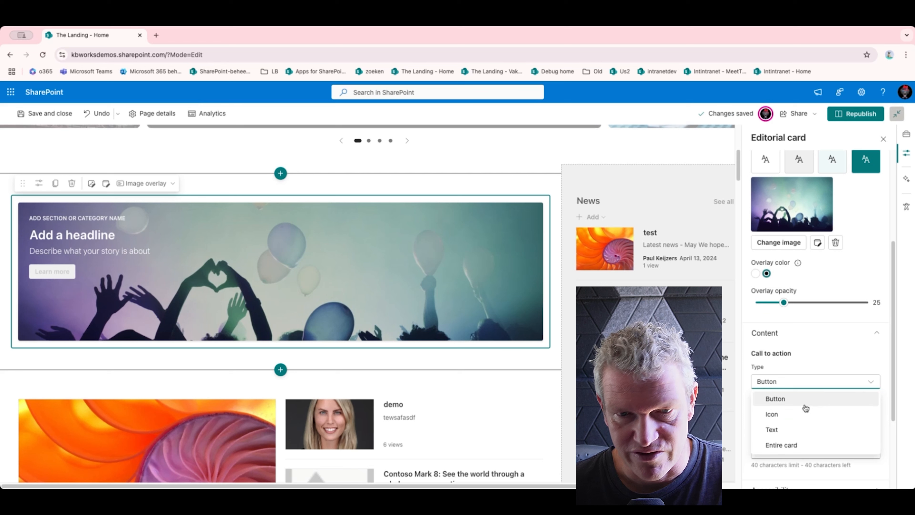
pyautogui.click(800, 414)
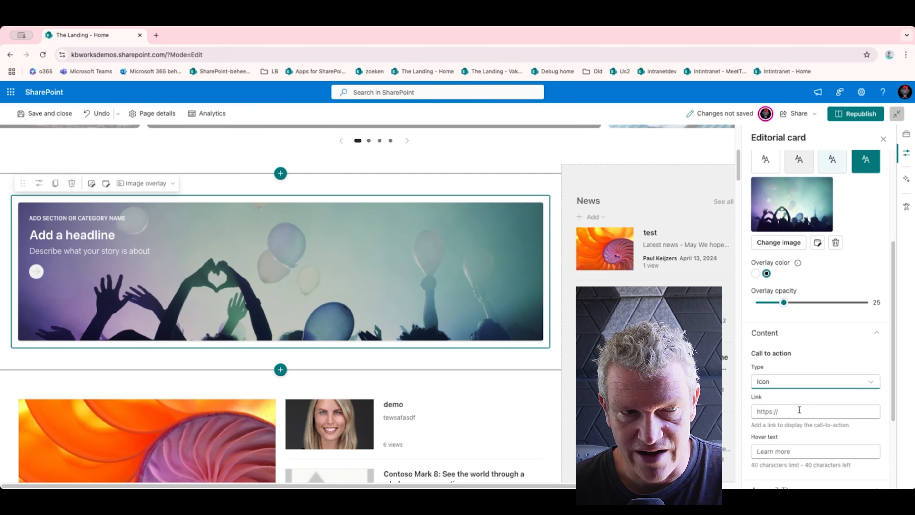
pyautogui.click(800, 384)
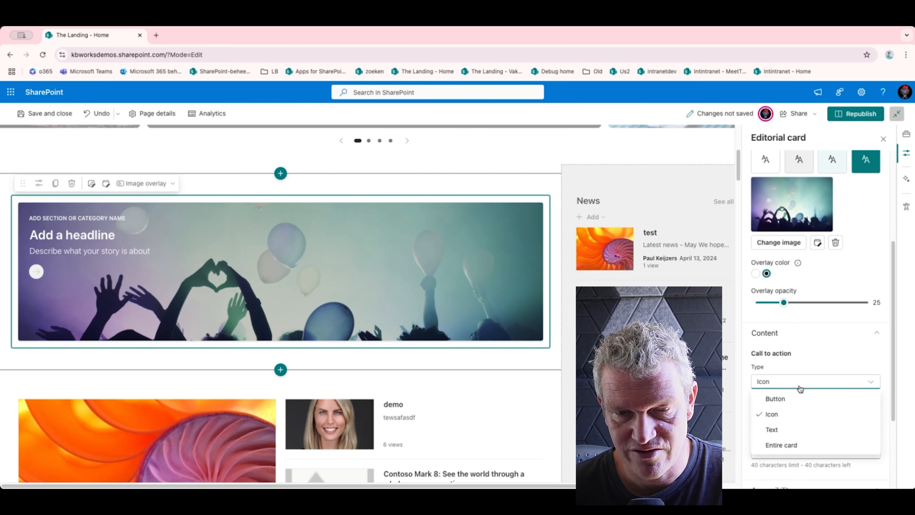
pyautogui.click(776, 430)
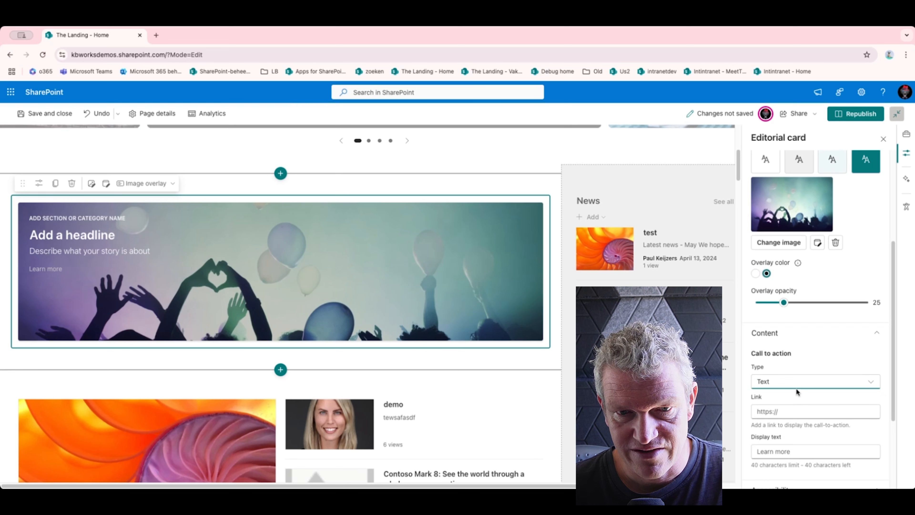
pyautogui.click(796, 382)
pyautogui.click(776, 446)
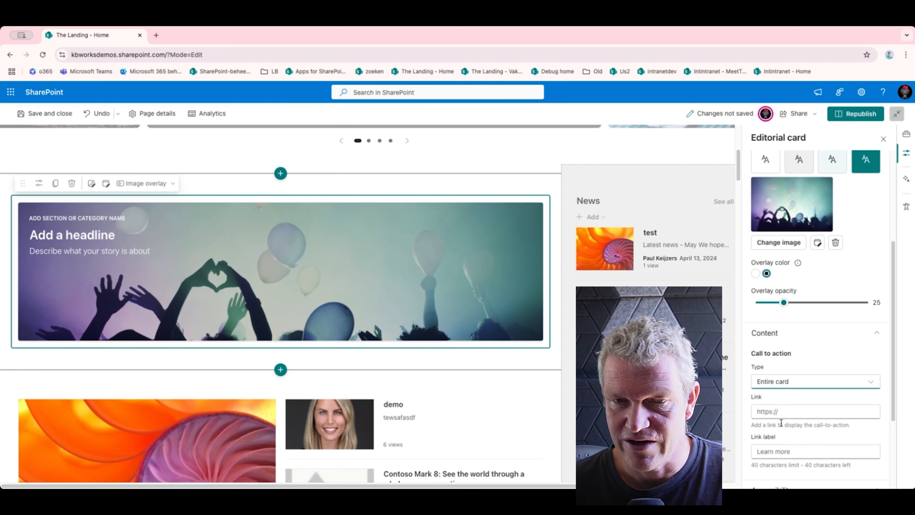
pyautogui.click(789, 388)
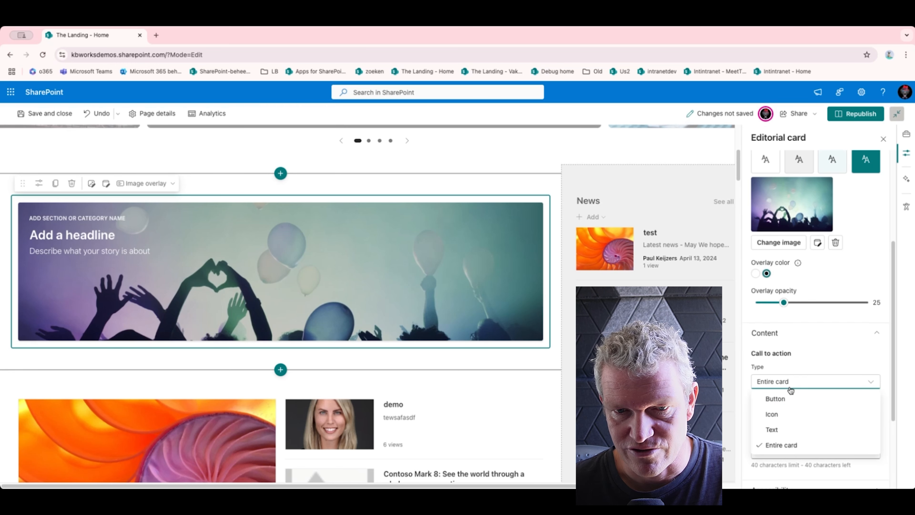
pyautogui.click(786, 406)
pyautogui.click(787, 410)
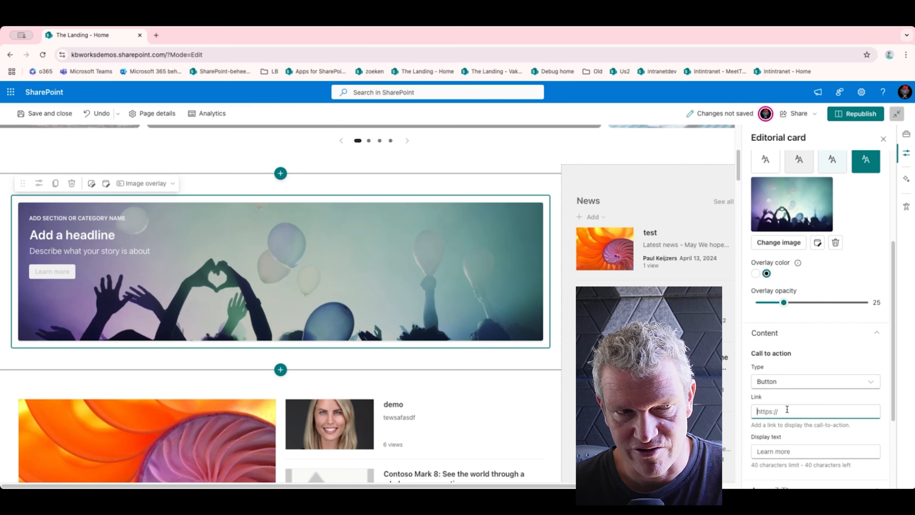
pyautogui.write('https')
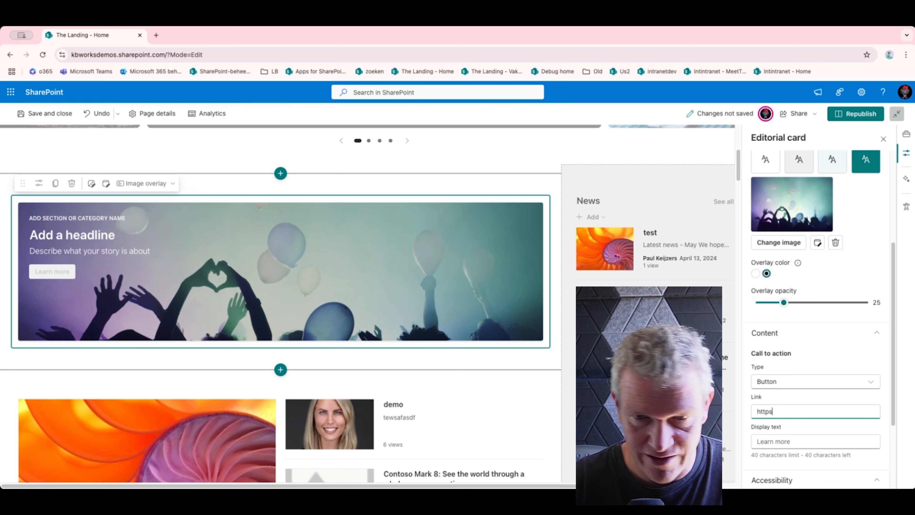
pyautogui.write('://https://')
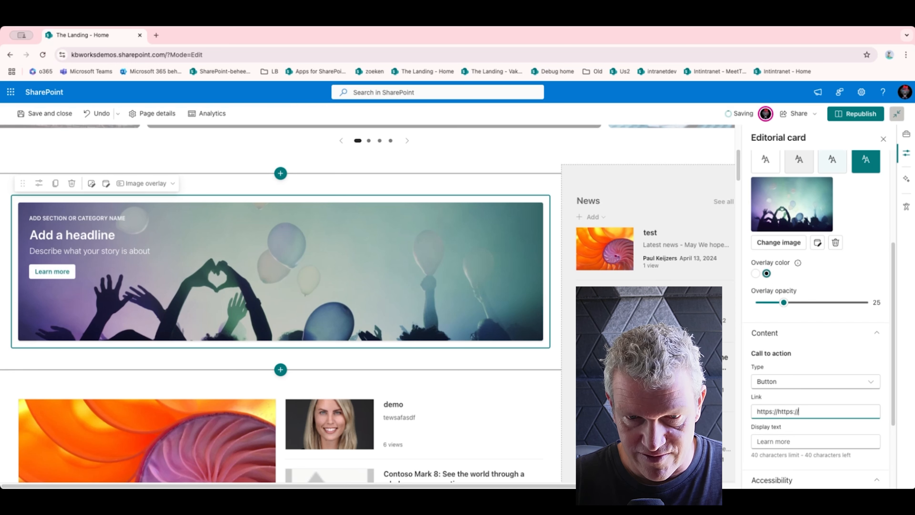
pyautogui.press('BackSpace')
pyautogui.press('BackSpace')
pyautogui.press('BackSpace')
pyautogui.press('BackSpace')
pyautogui.press('BackSpace')
pyautogui.press('BackSpace')
pyautogui.press('BackSpace')
pyautogui.press('BackSpace')
pyautogui.write('k')
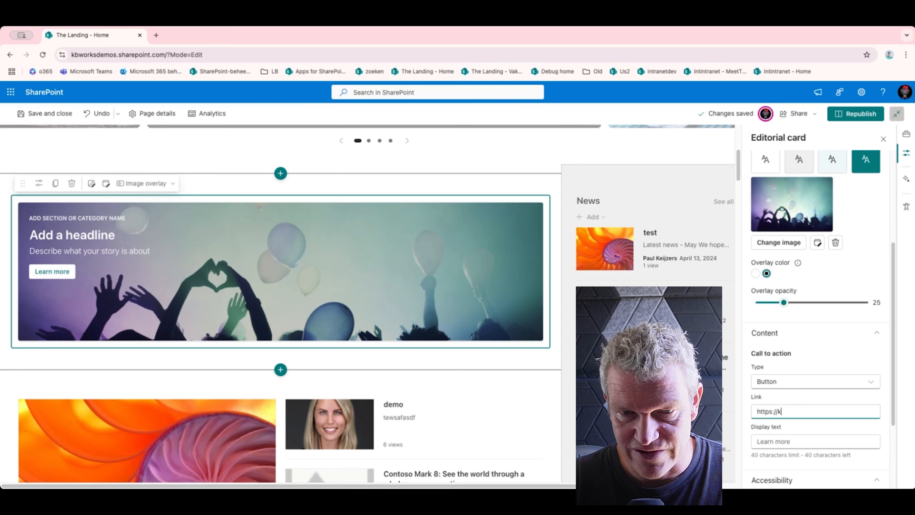
pyautogui.write('bworks.eu')
# Set the call-to-action button's display text to "Go to website"
pyautogui.press('Tab')
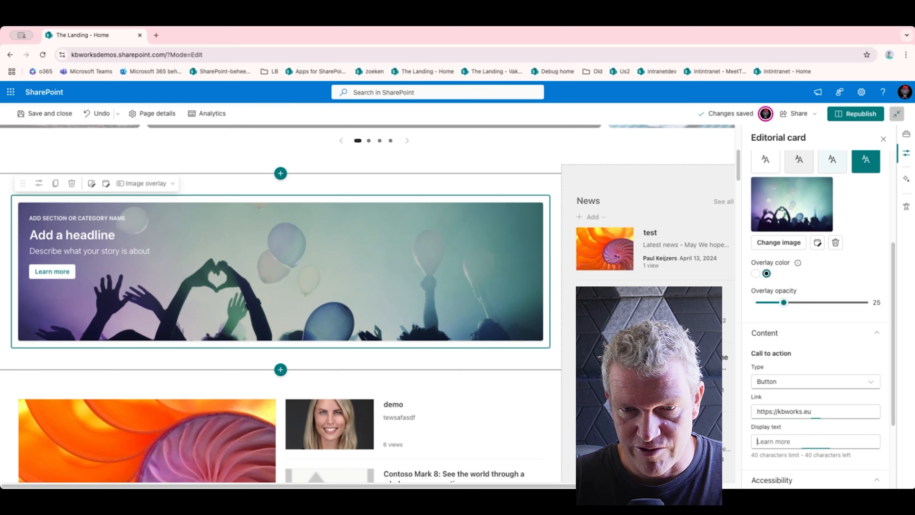
pyautogui.write('Gpo')
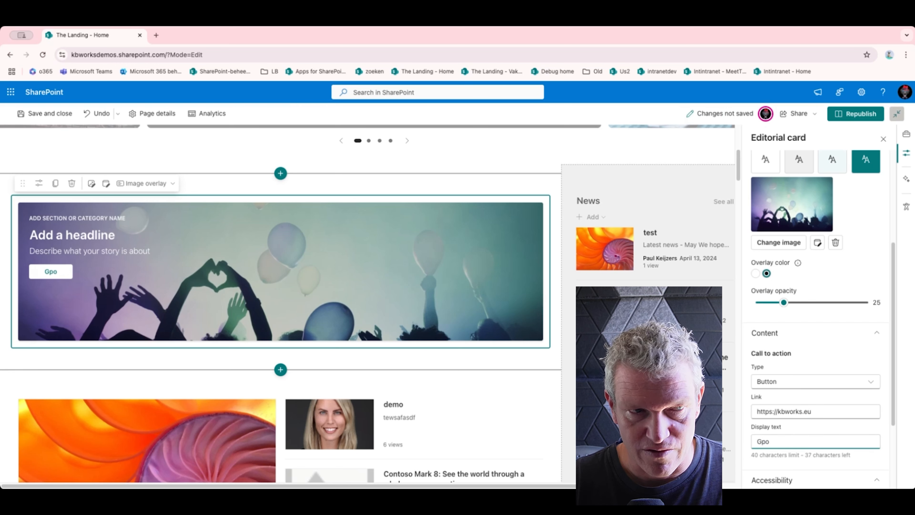
pyautogui.write('to website')
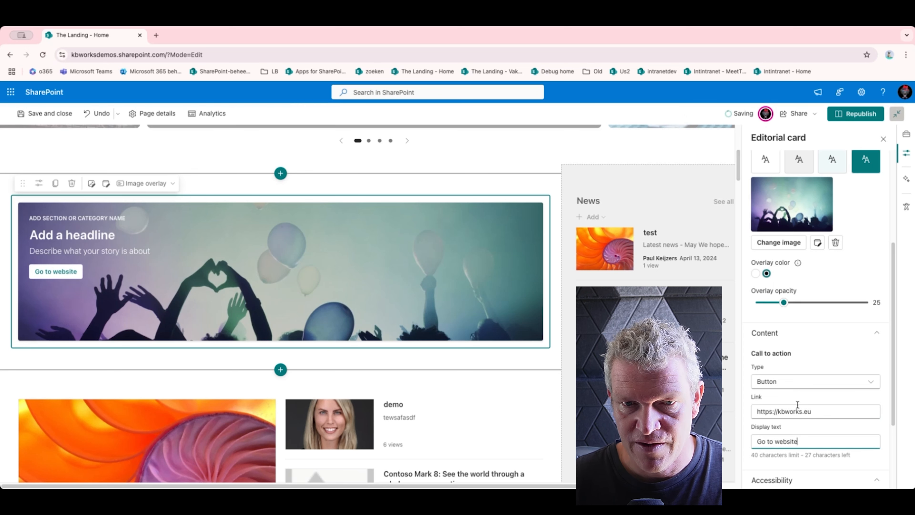
# Enter "editorial card" as the alternative text for the Editorial card's image
pyautogui.scroll(-3, 798, 405)
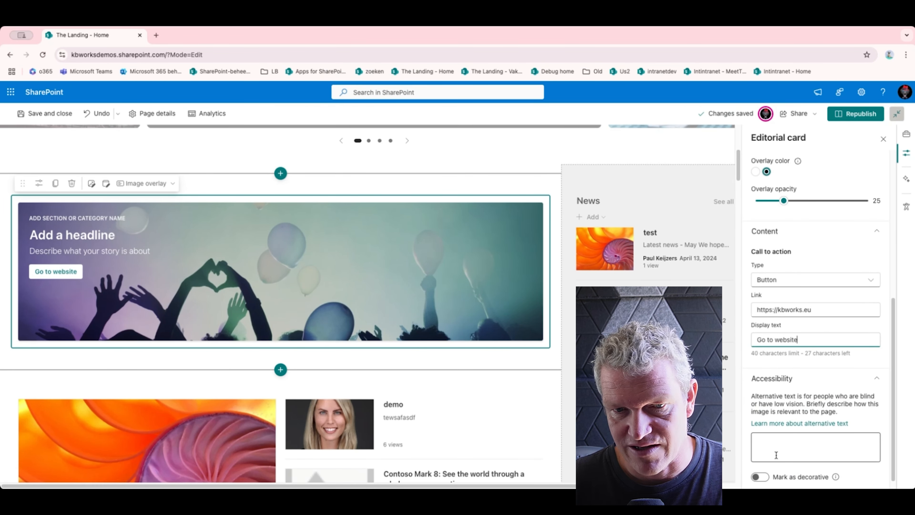
pyautogui.scroll(-1, 782, 455)
pyautogui.click(781, 437)
pyautogui.write('e')
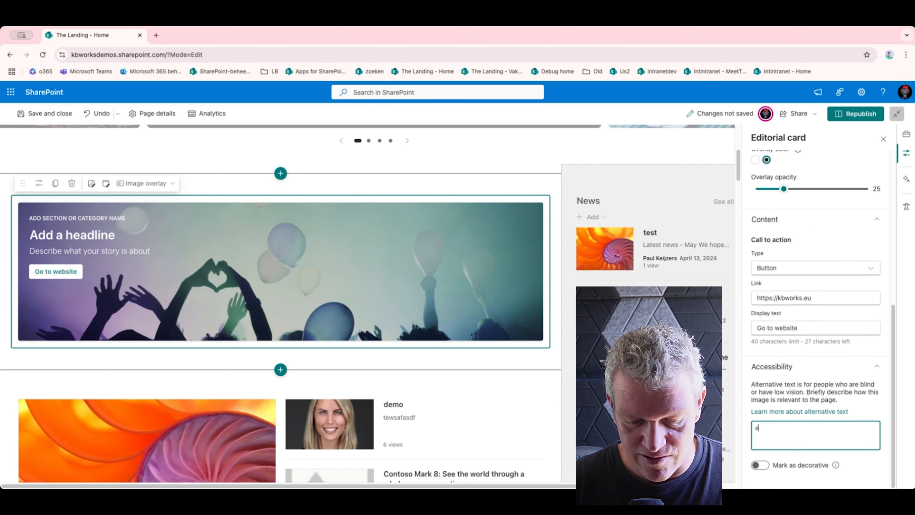
pyautogui.write('ditor')
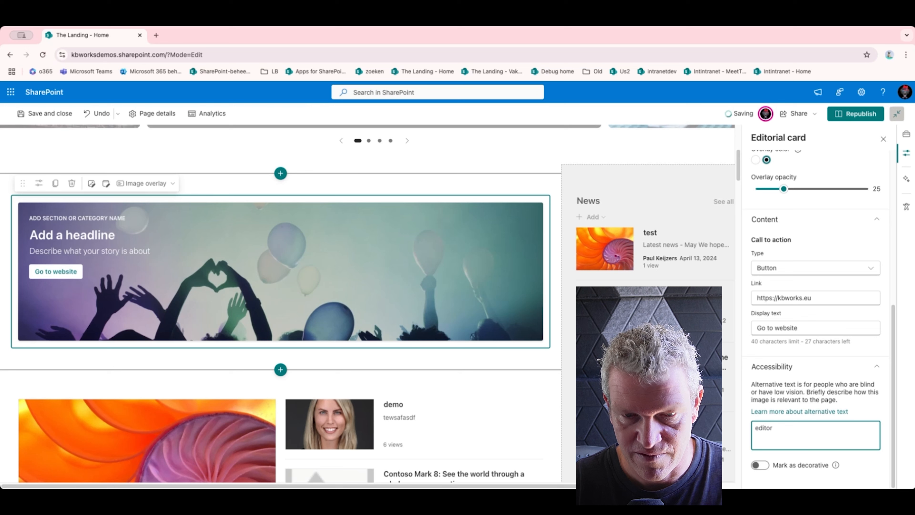
pyautogui.write('ial card')
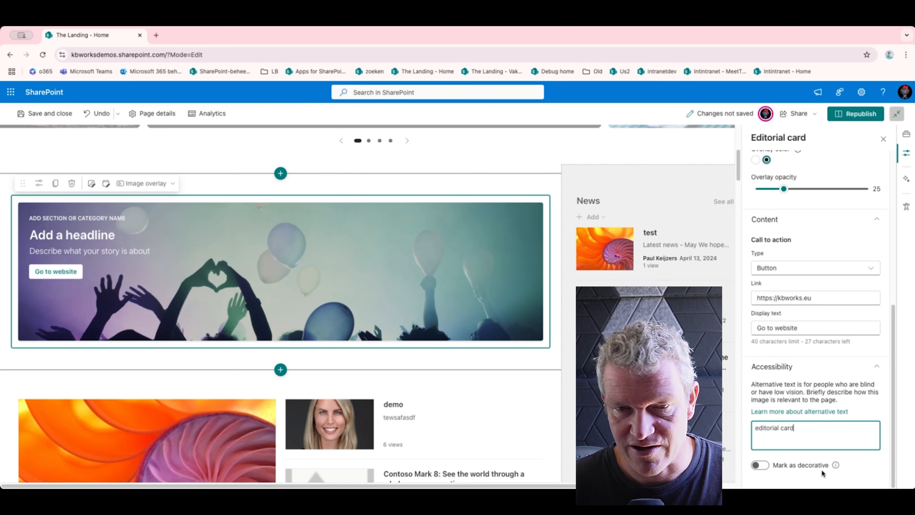
pyautogui.scroll(1, 771, 460)
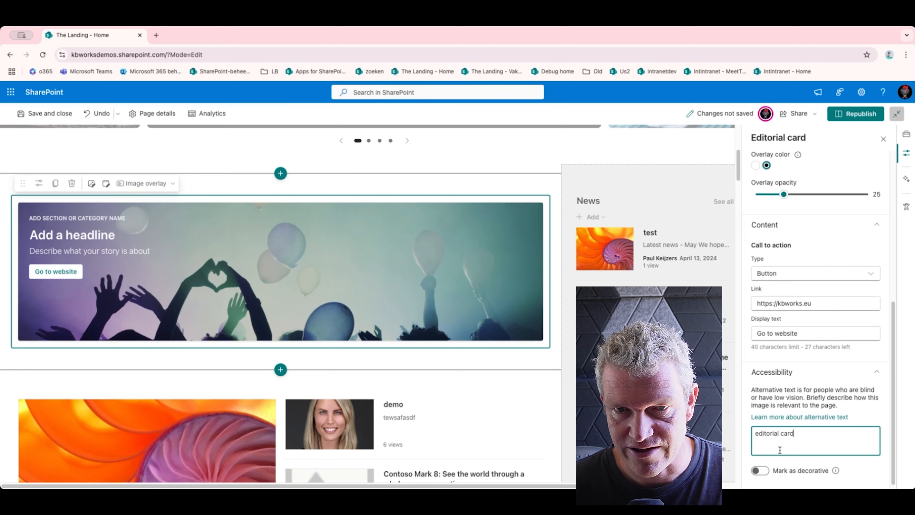
# Set the Editorial card's headline to "asdfasfd" and add a long column of short filler lines such as "asdf" and "sadf" beneath it
pyautogui.scroll(7, 782, 447)
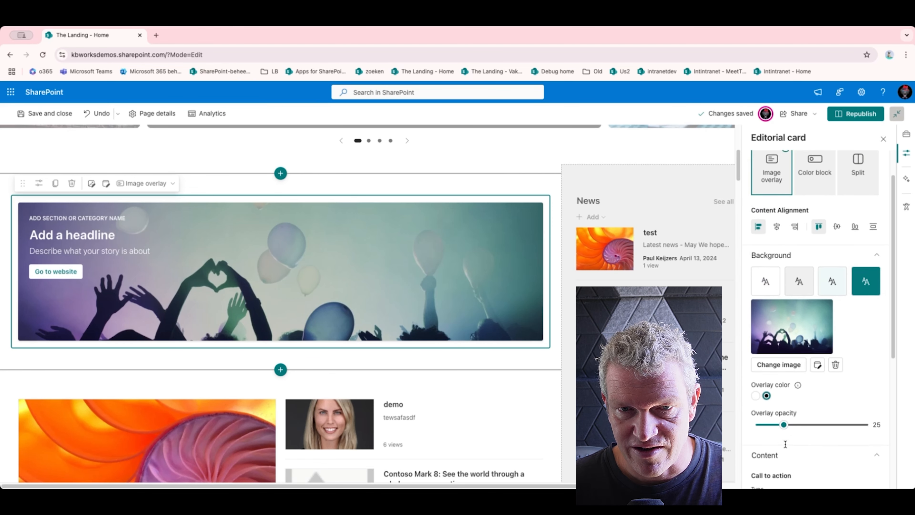
pyautogui.scroll(2, 786, 444)
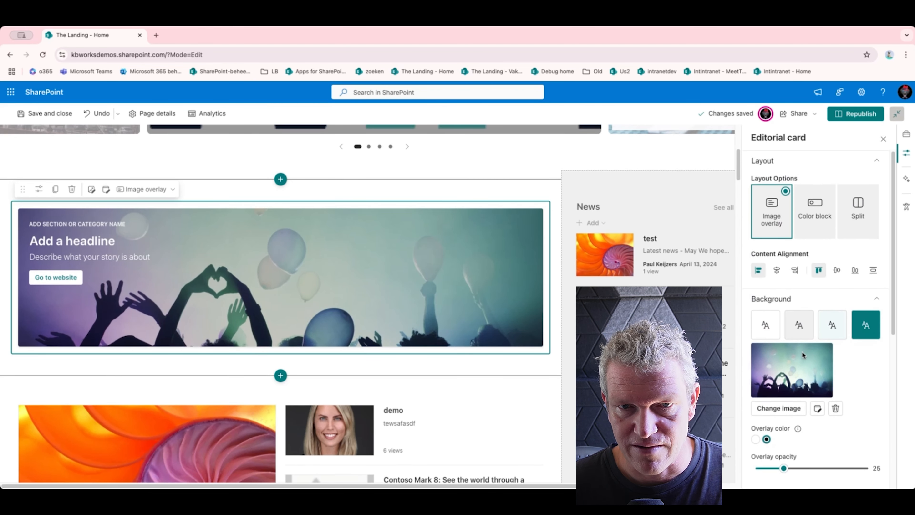
pyautogui.click(87, 241)
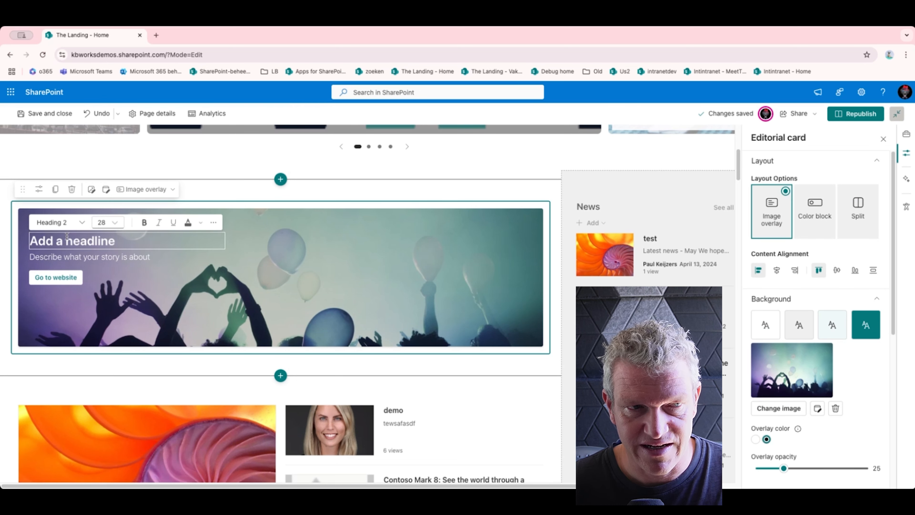
pyautogui.write('asdfasfd')
pyautogui.press('Return')
pyautogui.write('asdf sad')
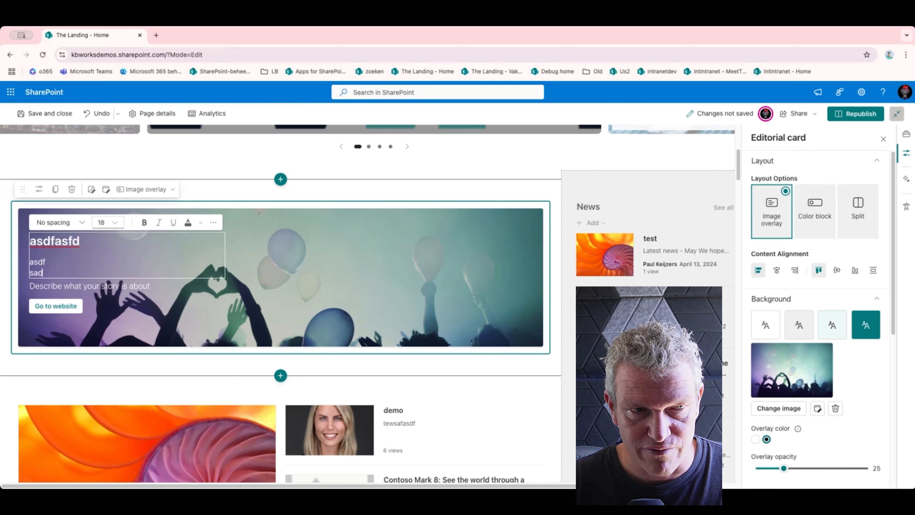
pyautogui.write('f sadf asdf dsaf sdf  asdf')
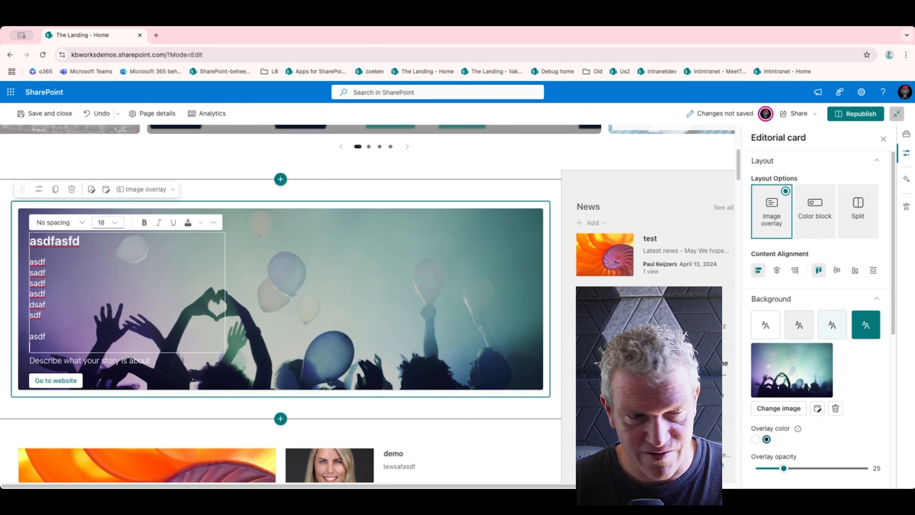
pyautogui.write(' sdaf sdaf sadf asdf asdf asdf asdf asdf asdf asdf')
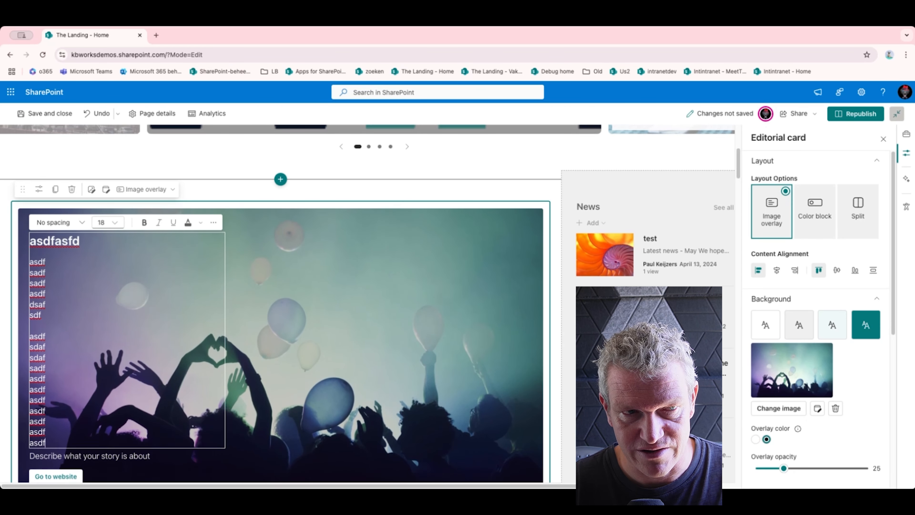
pyautogui.press('Return')
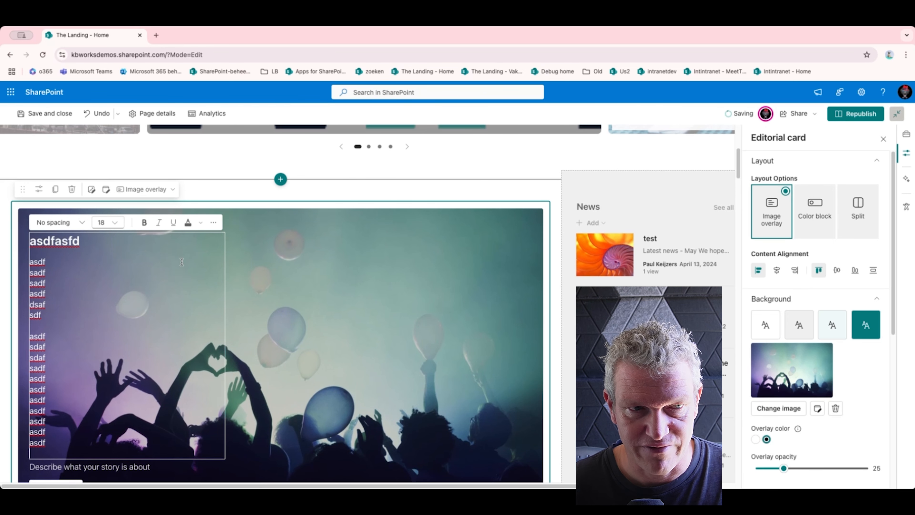
# Delete the lower block of filler lines under the Editorial card's headline, from the "asdf" after the blank line down to the last one
pyautogui.scroll(-1, 185, 266)
pyautogui.scroll(-1, 190, 283)
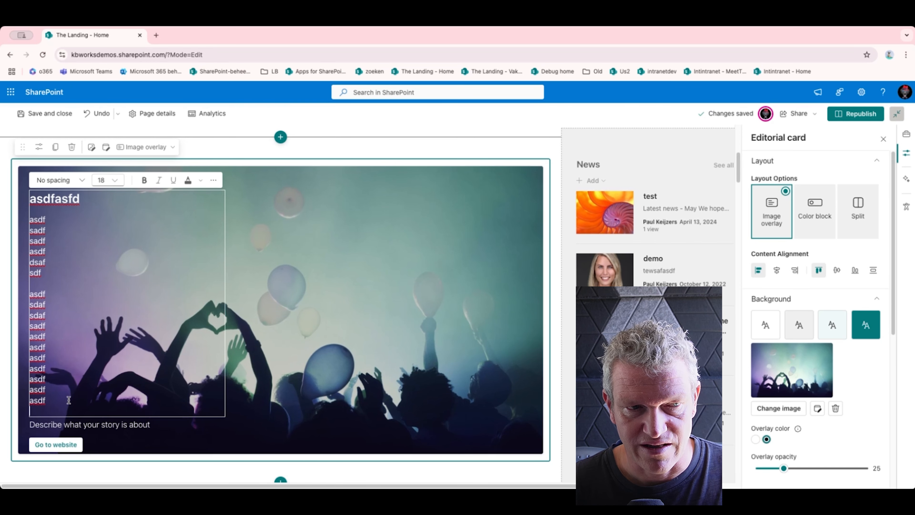
pyautogui.moveTo(69, 401); pyautogui.dragTo(29, 290)
pyautogui.press('BackSpace')
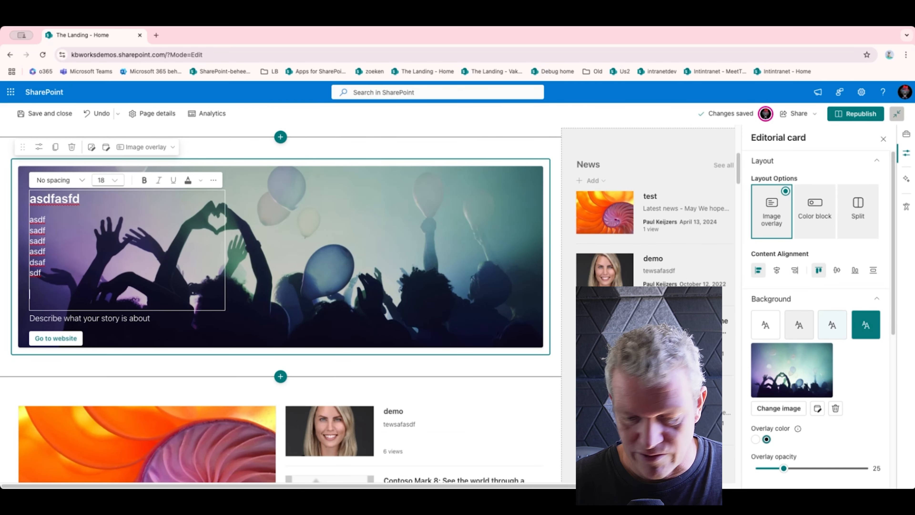
# Replace the Editorial card's description placeholder with "describe demo"
pyautogui.scroll(1, 81, 272)
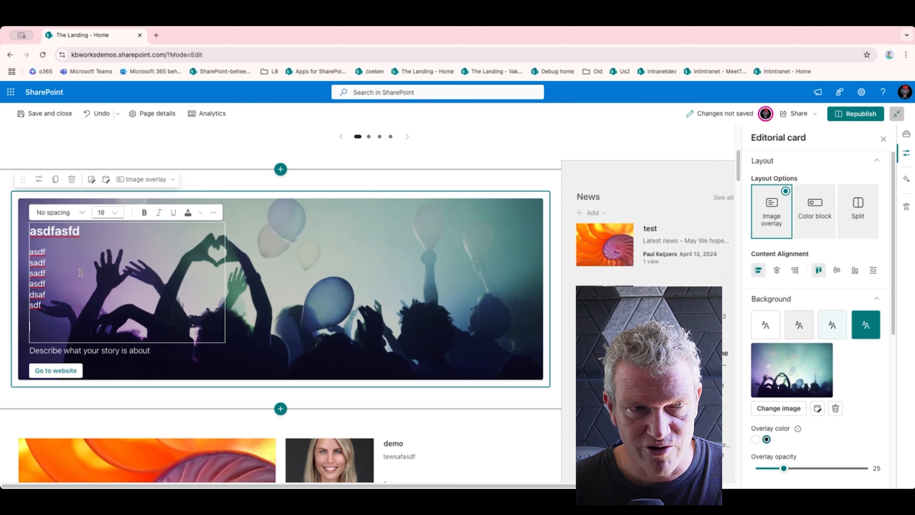
pyautogui.click(121, 350)
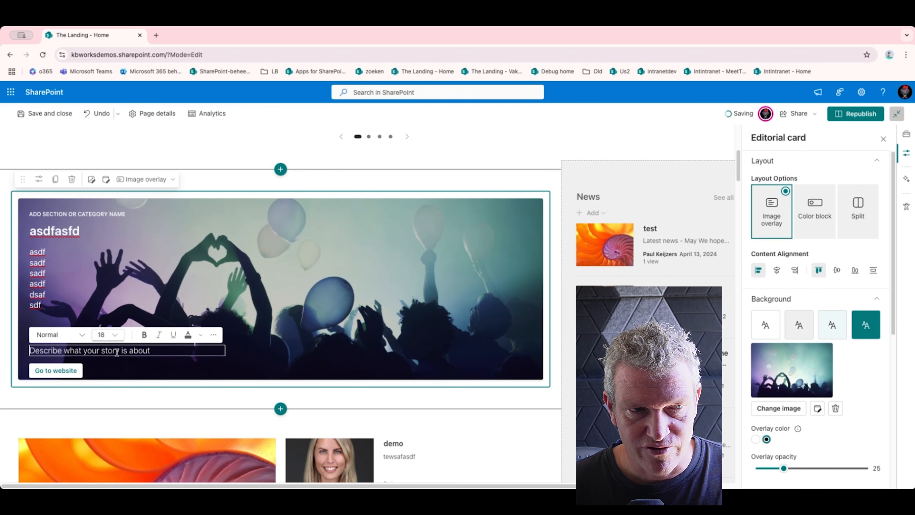
pyautogui.write('describ')
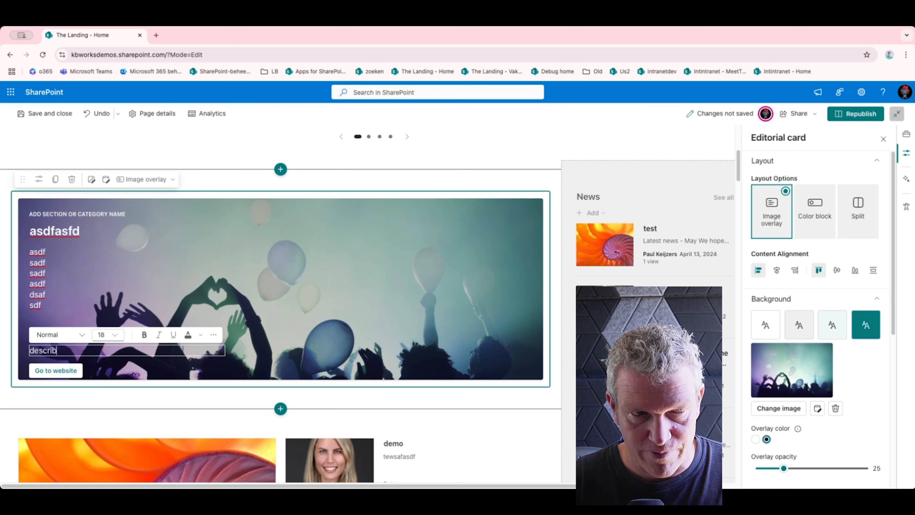
pyautogui.write('e demo')
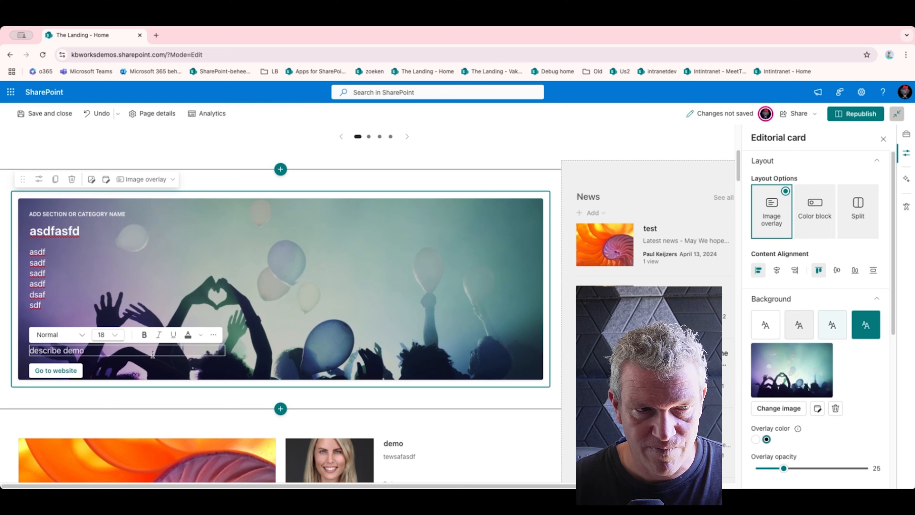
# Set the Editorial card's section or category name to "EDITORIAL CARD DEMO"
pyautogui.click(78, 215)
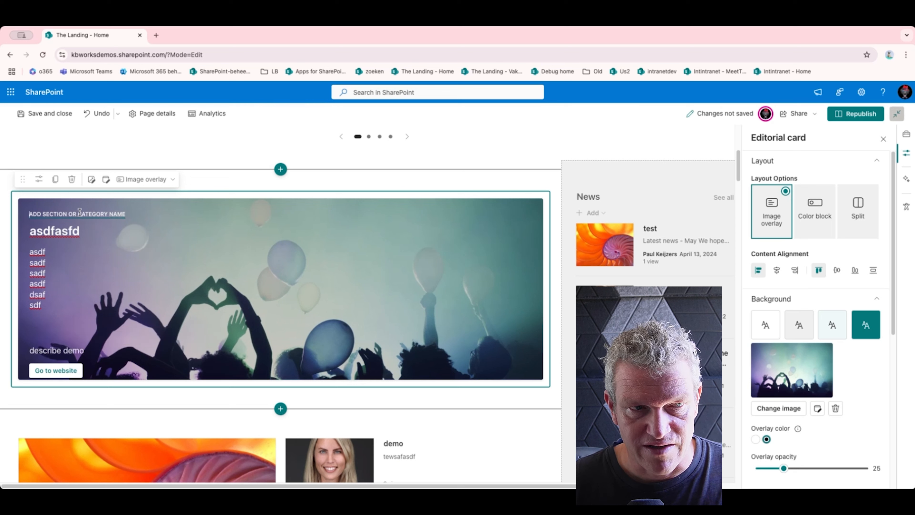
pyautogui.write('EDITO')
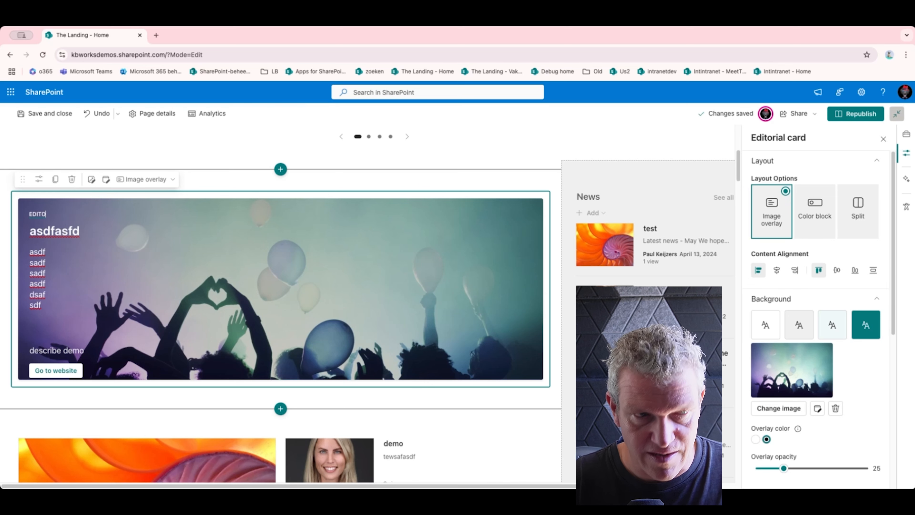
pyautogui.write('RIAL CARD DEMO')
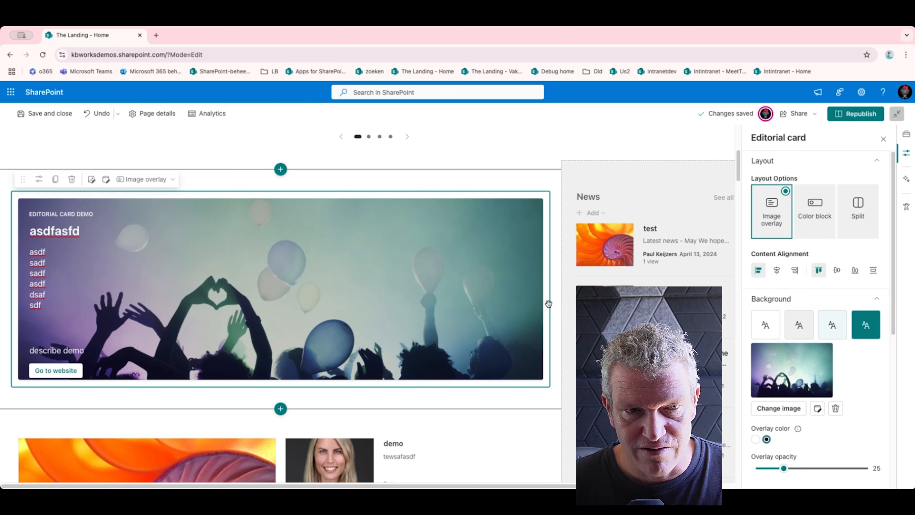
# Republish the home page and review the Editorial card below the Hero carousel on the published page
pyautogui.click(854, 114)
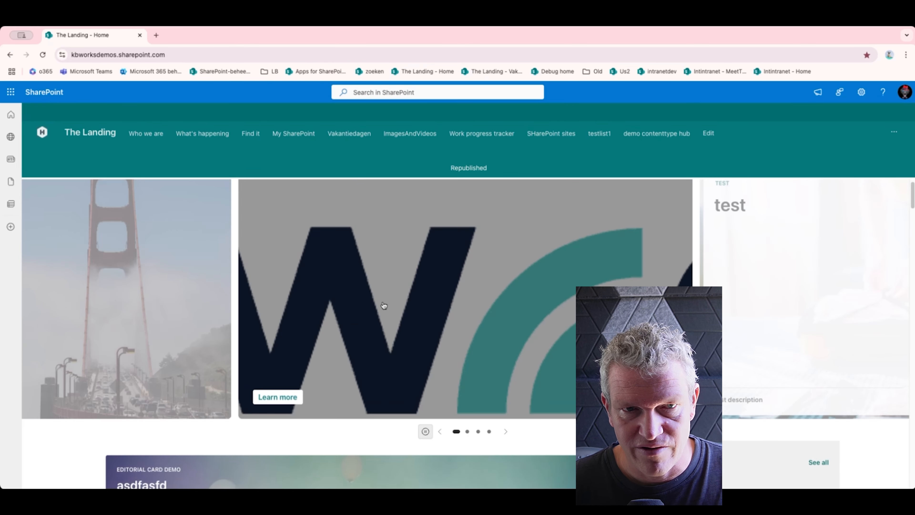
pyautogui.scroll(-3, 383, 307)
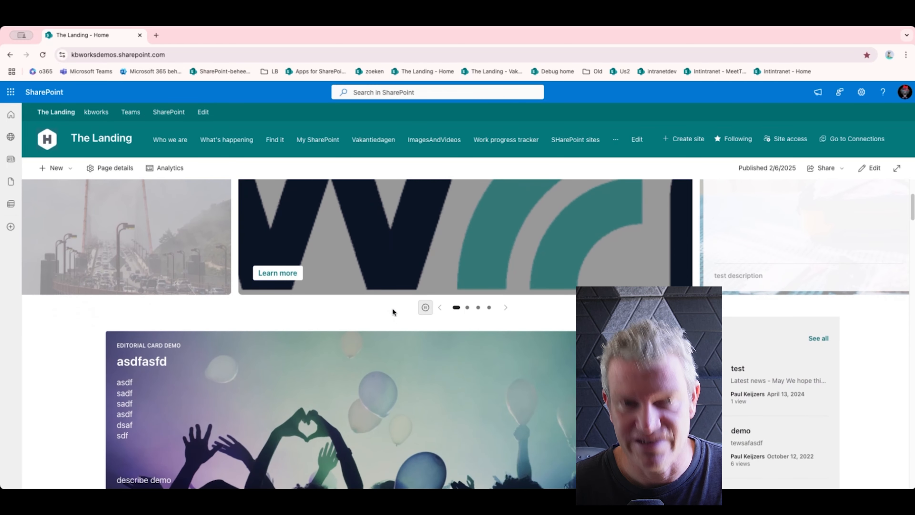
pyautogui.scroll(-3, 393, 314)
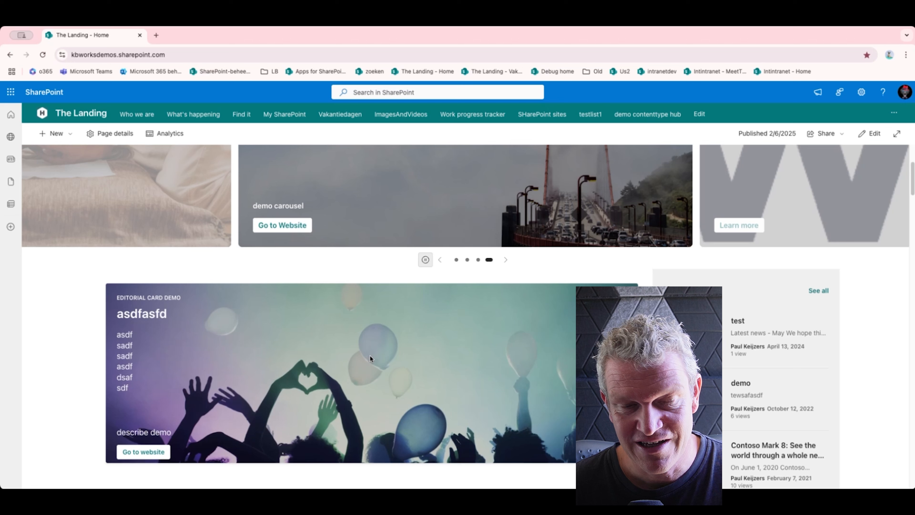
pyautogui.scroll(-2, 437, 348)
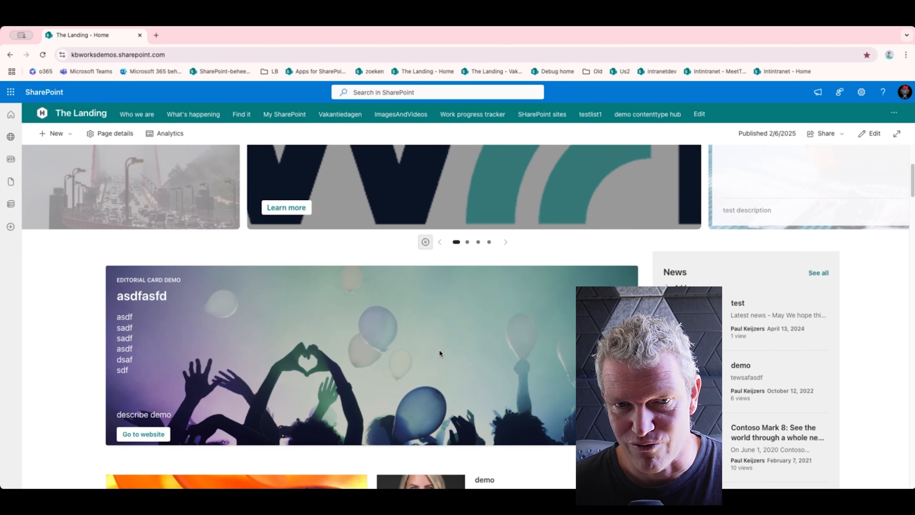